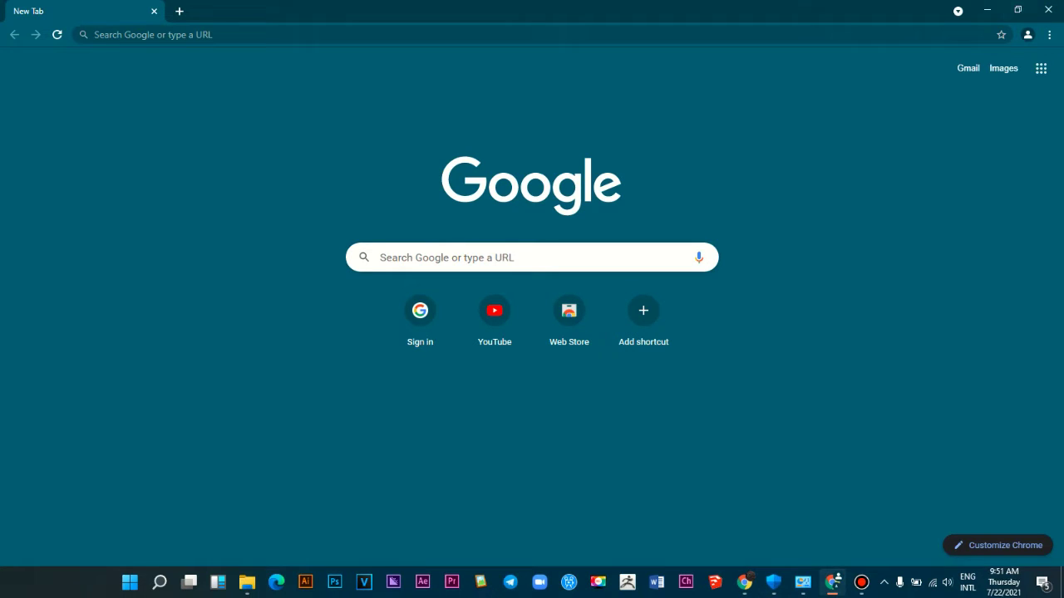
Step: Close the Chrome window that is showing the New Tab page
click(94, 34)
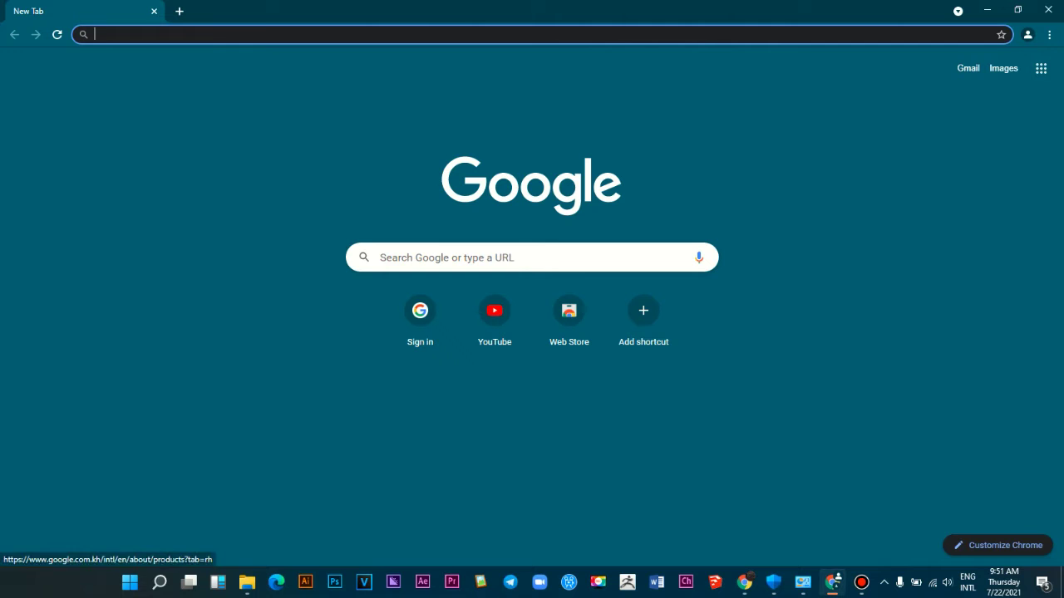
click(1048, 9)
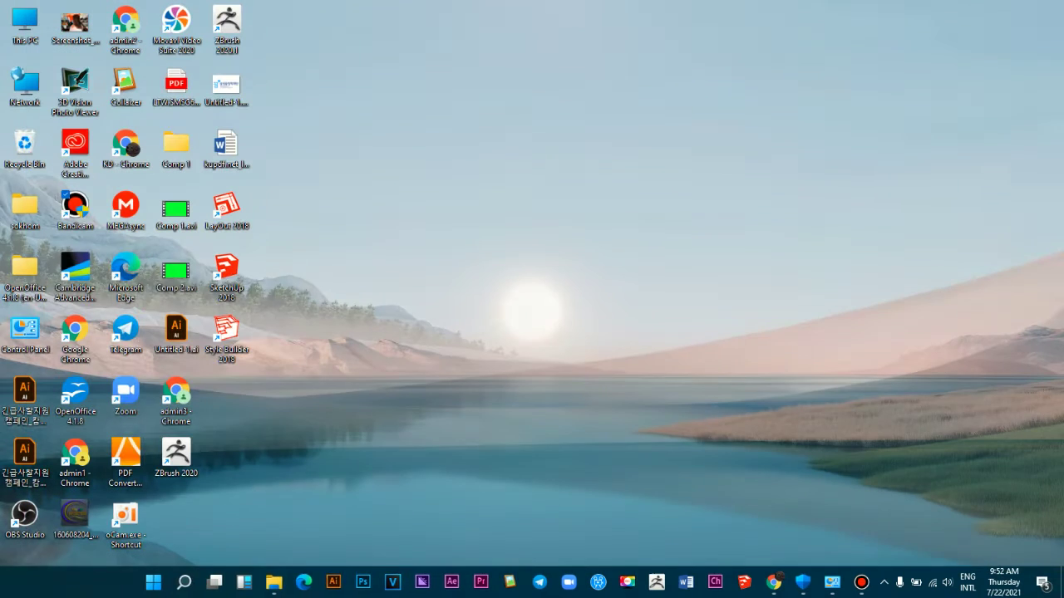
Step: Close Edge and both signed-out Chrome windows, then relaunch Chrome with the admin1 profile
click(306, 582)
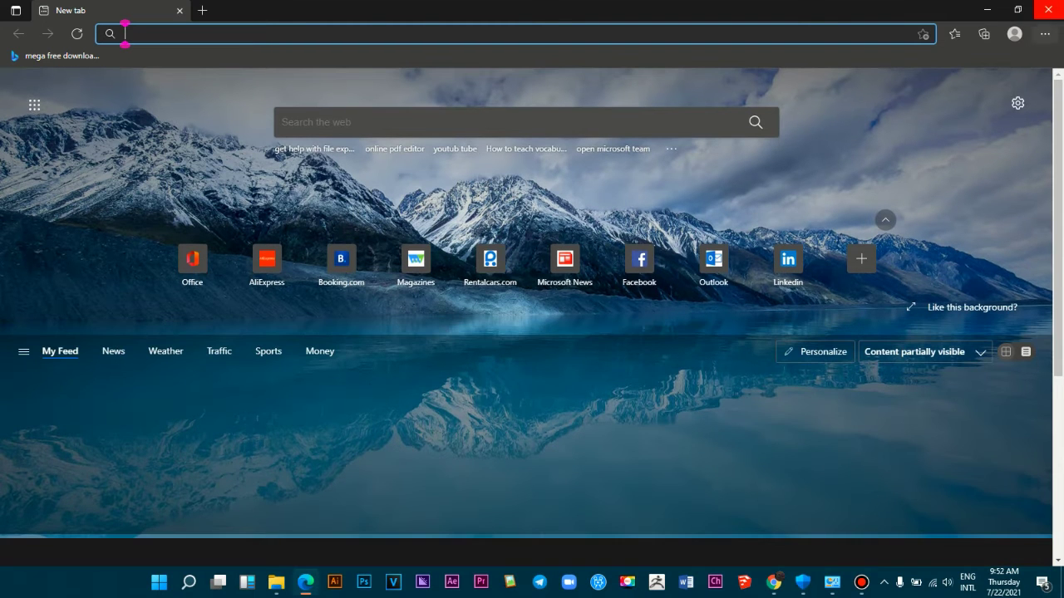
key(alt+F4)
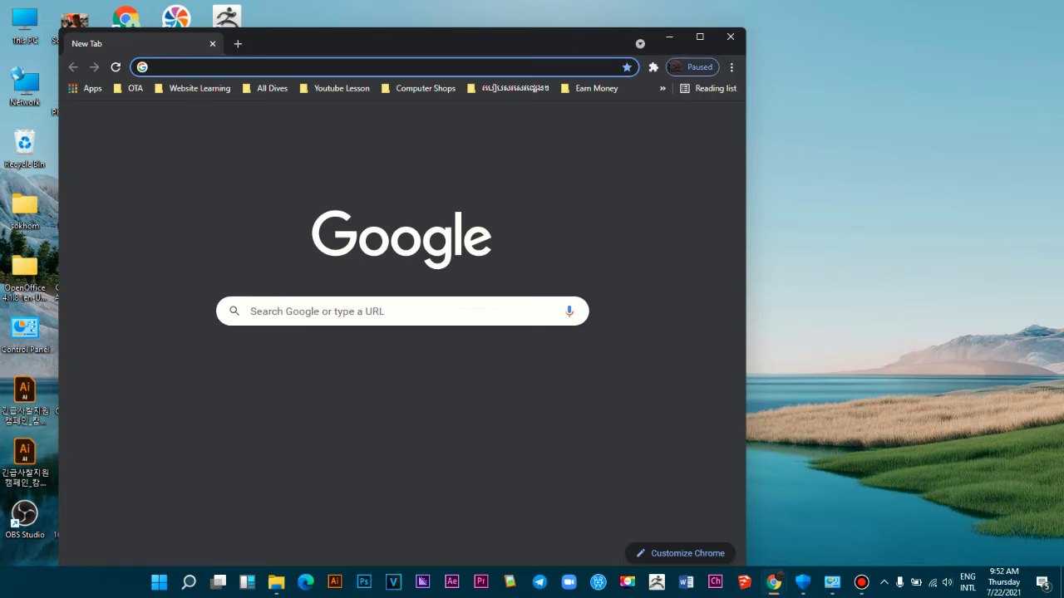
click(700, 36)
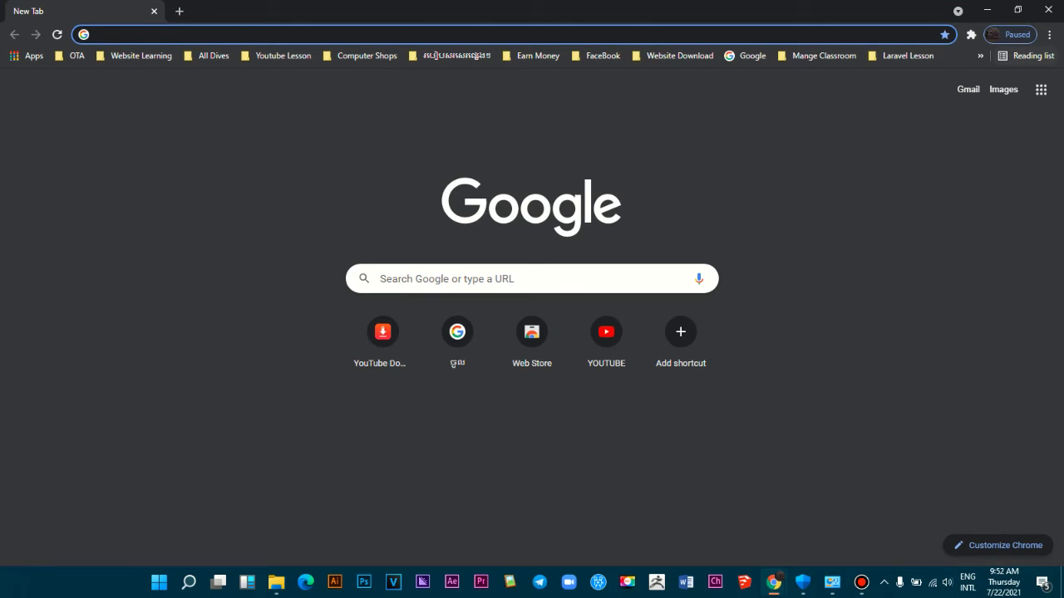
click(1009, 34)
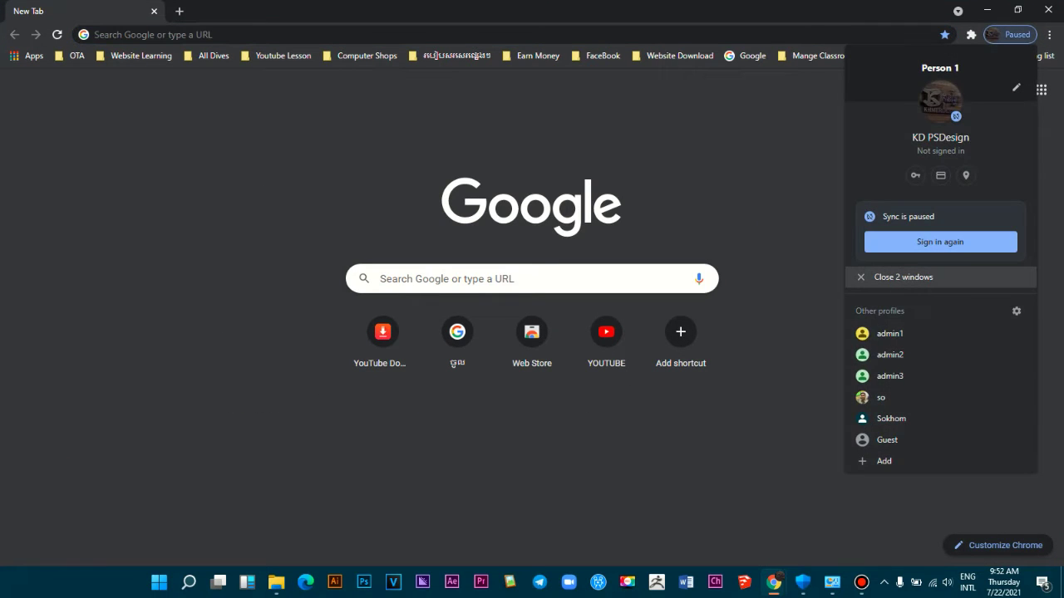
click(904, 276)
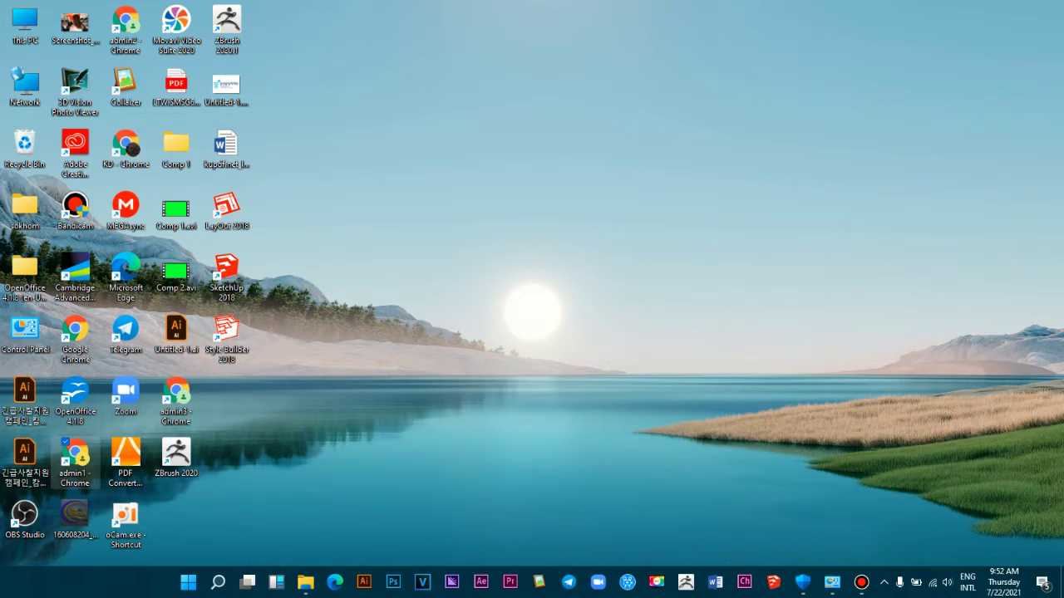
double_click(74, 462)
Step: Pin the ZenMate VPN extension to the toolbar and switch the VPN off
click(1006, 35)
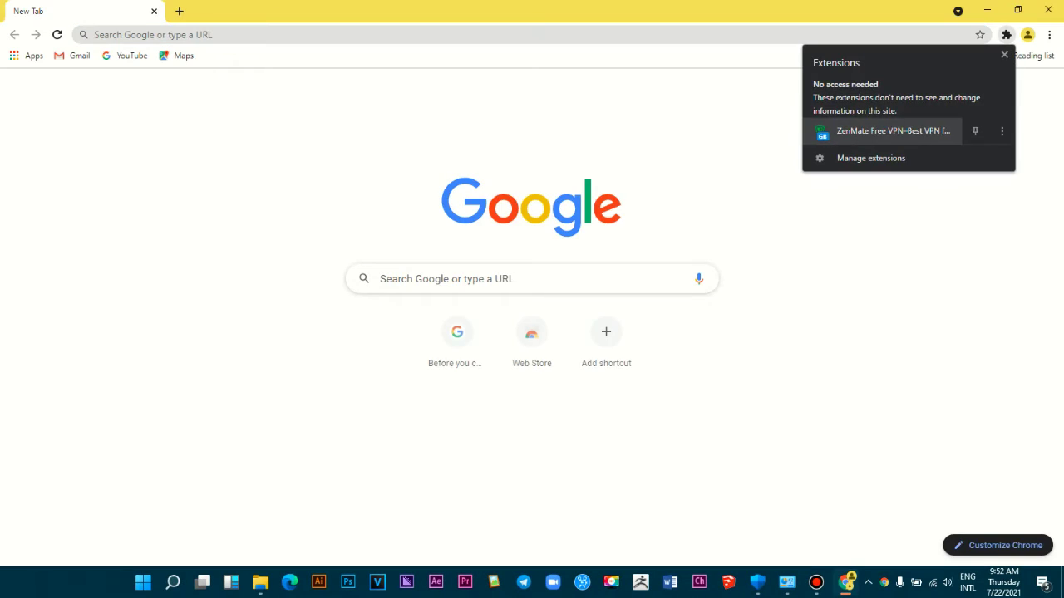
click(975, 130)
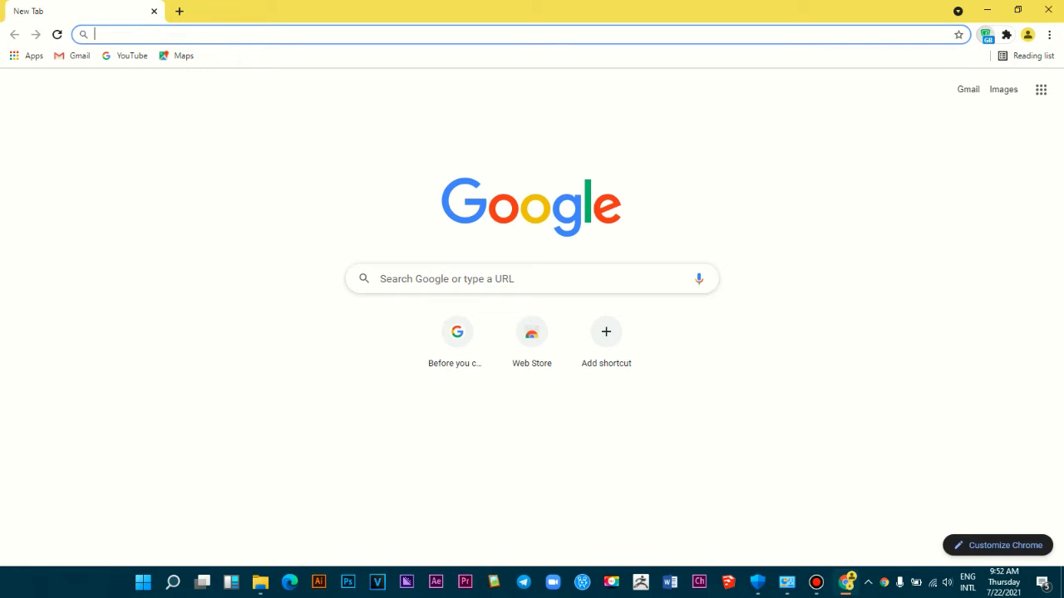
click(987, 35)
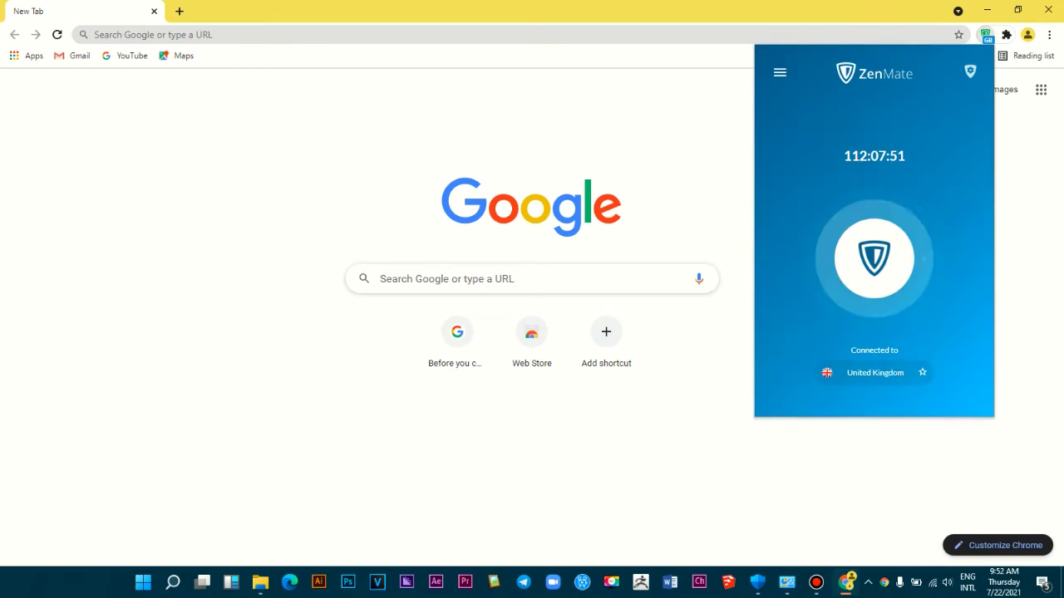
click(873, 258)
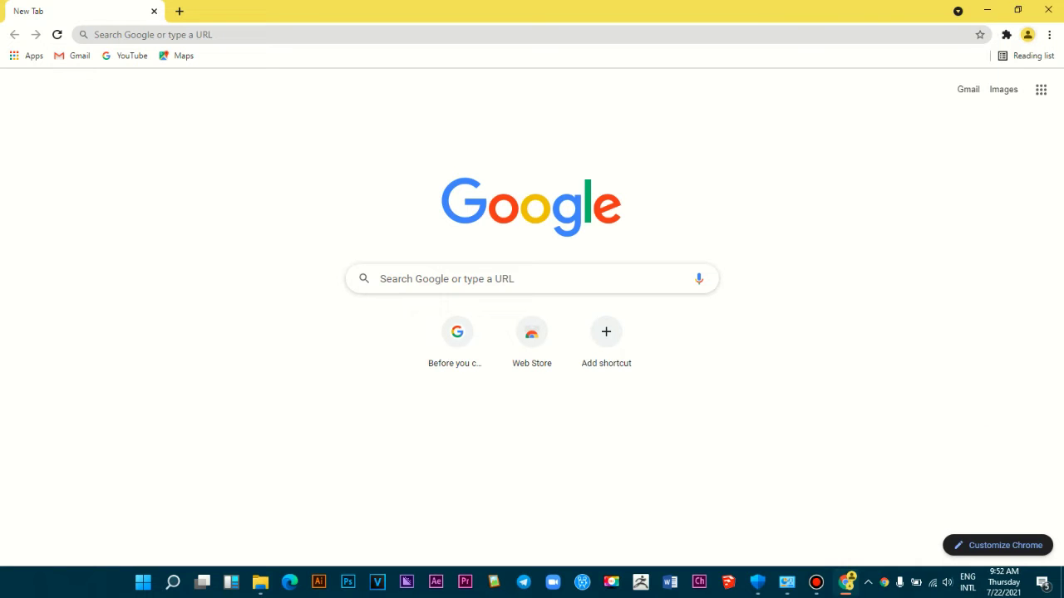
Step: Go to Google Drive from the Google apps launcher
click(1041, 89)
scroll(952, 249, down, 1)
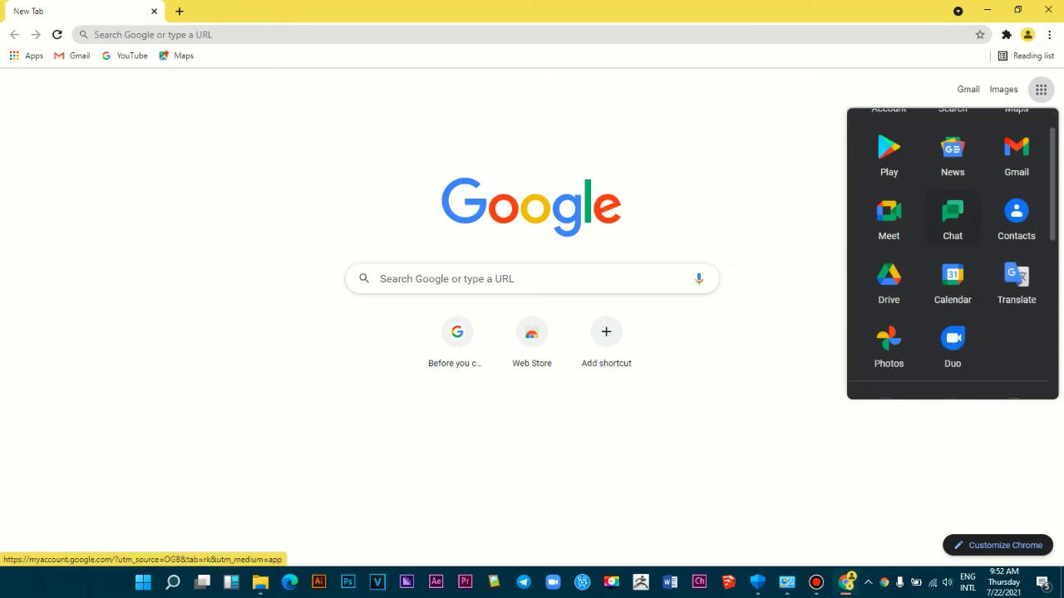
key(Escape)
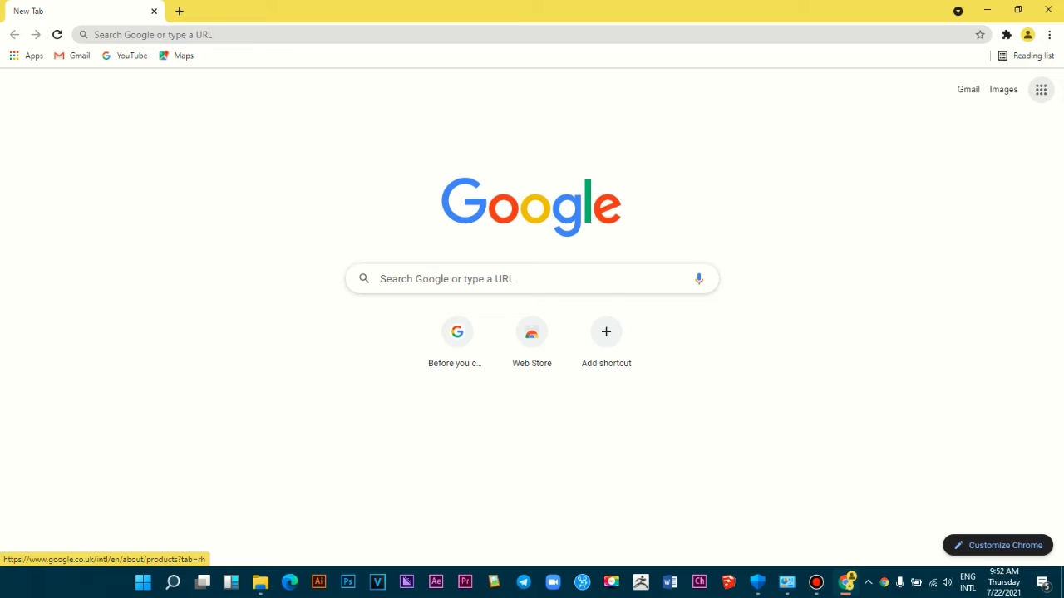
click(1041, 89)
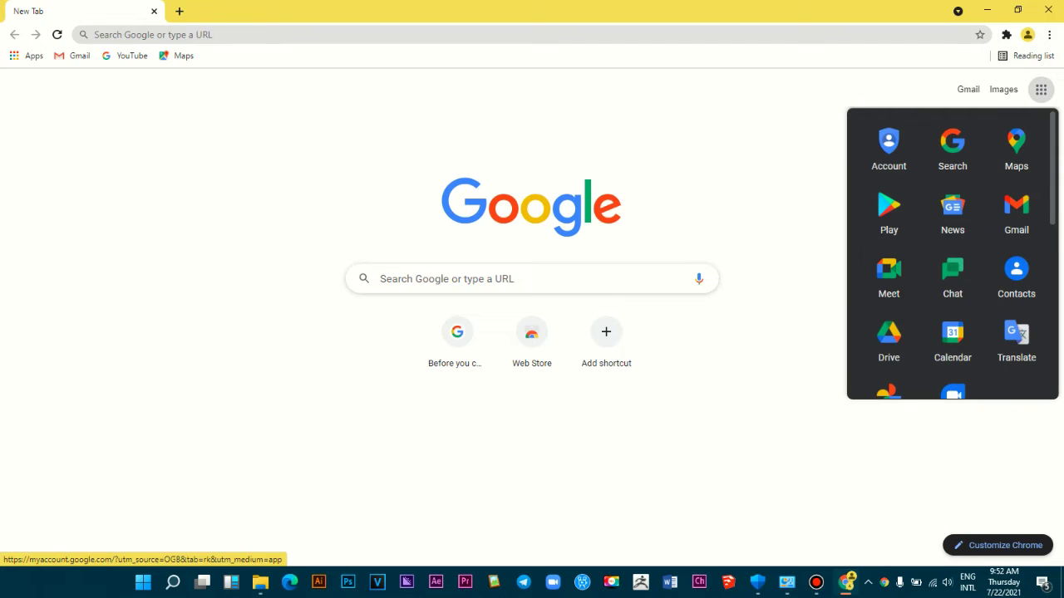
click(888, 339)
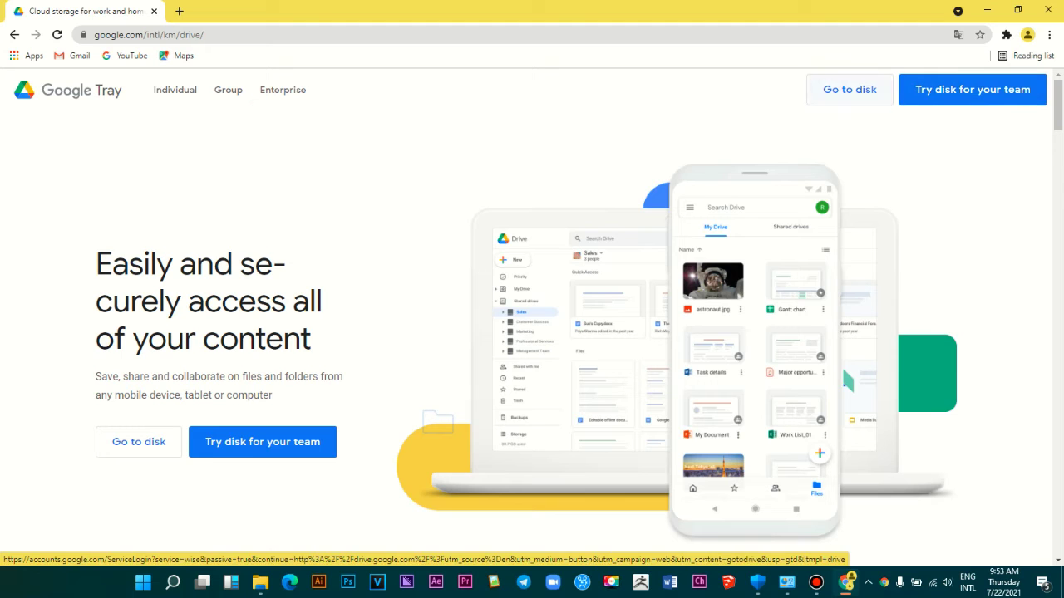
Step: Follow the landing page's 'Go to disk' link to open Drive sign-in in a new tab
key(Tab)
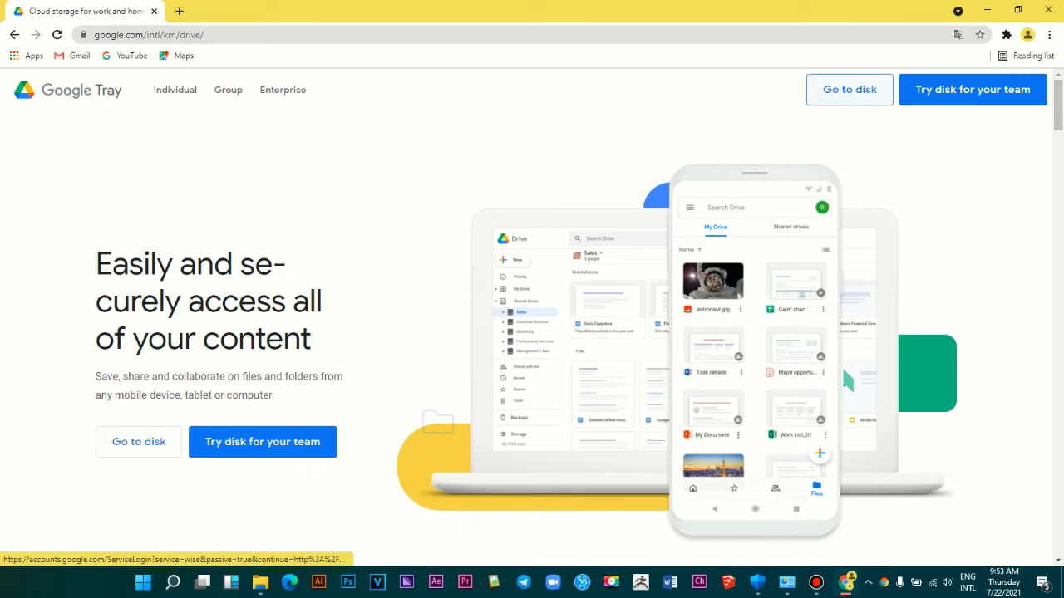
key(Return)
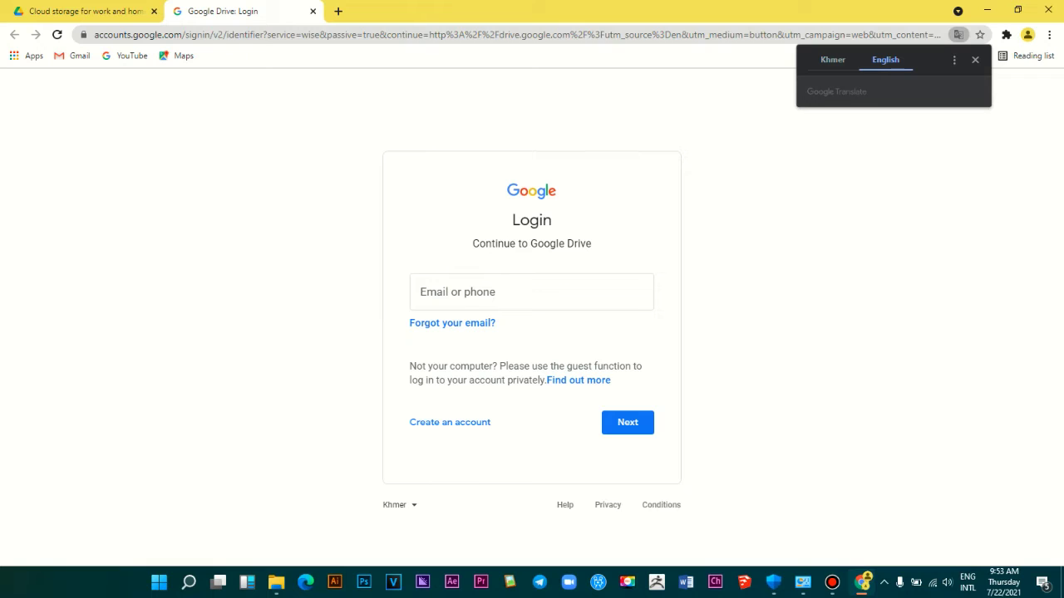
Step: Sign in with the account e-mail, fixing a typo, and the account password
click(975, 59)
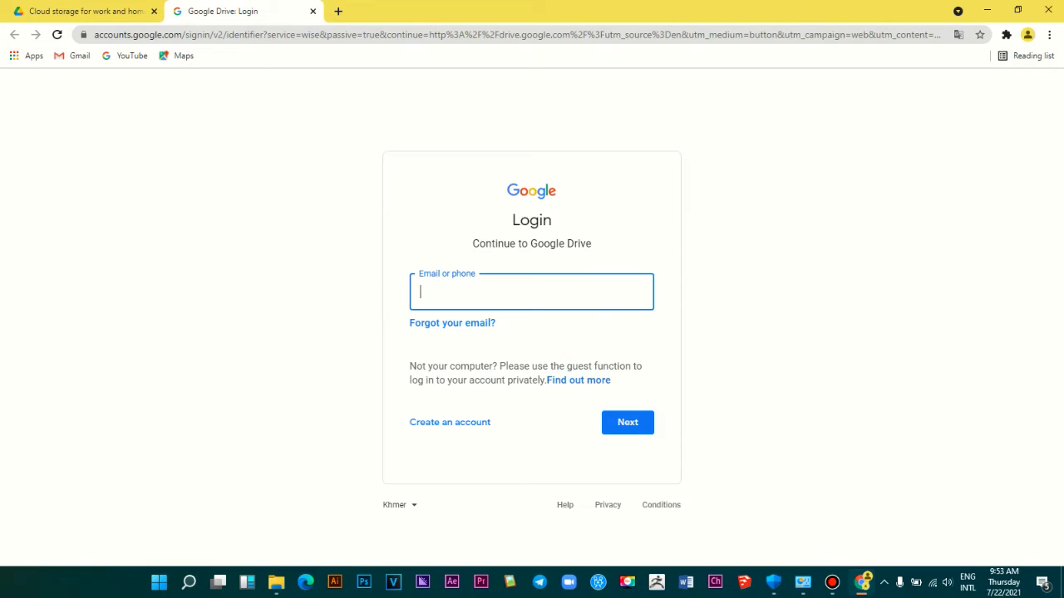
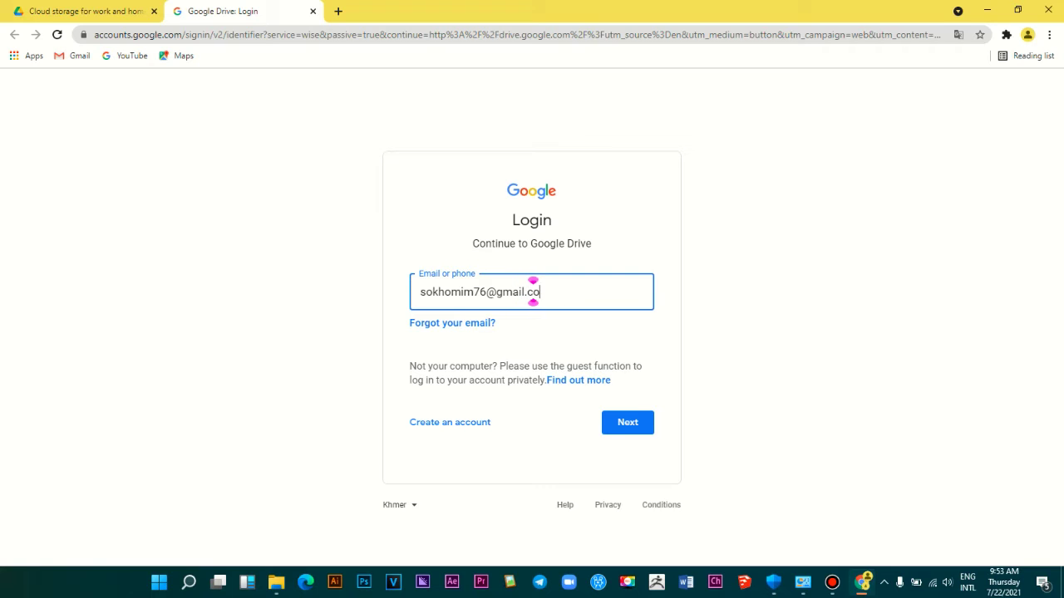
key(Return)
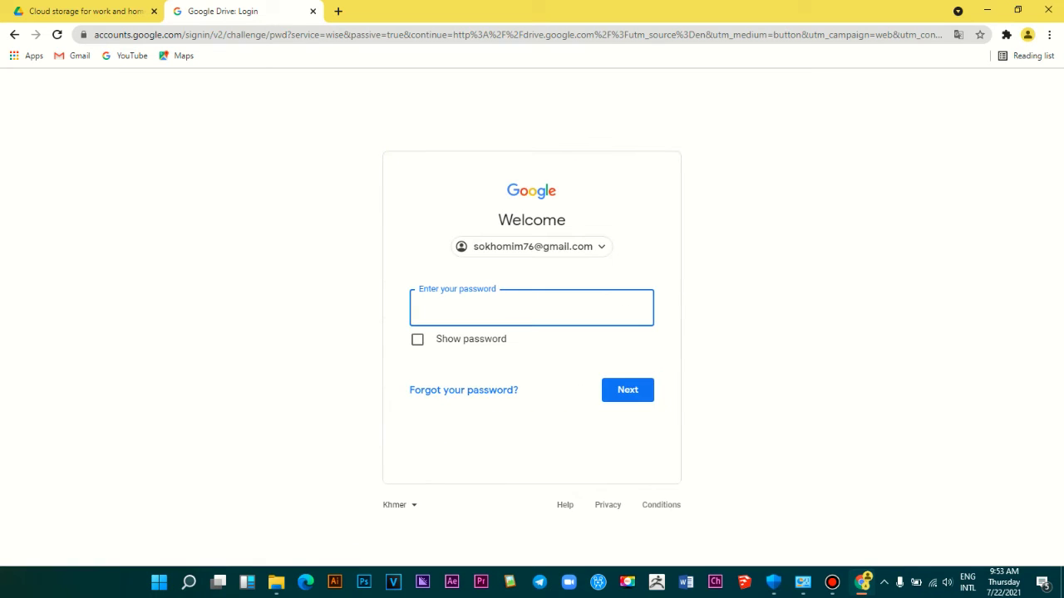
text(•••••••••••••)
key(Return)
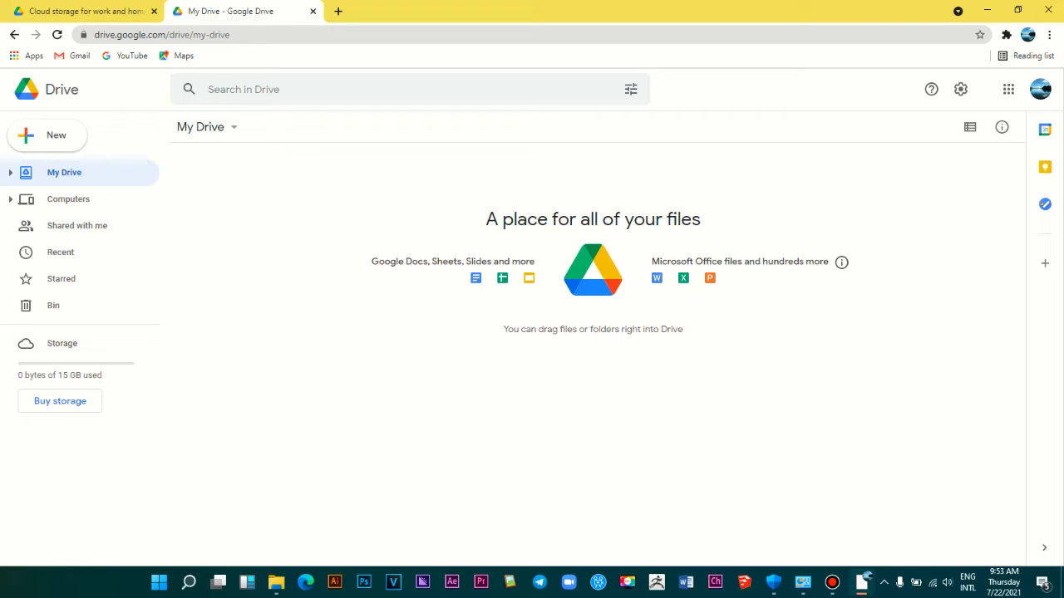
Step: Check the signed-in account's e-mail, then close the leftover Drive landing-page tab
click(1040, 89)
drag(885, 207, 985, 207)
click(950, 127)
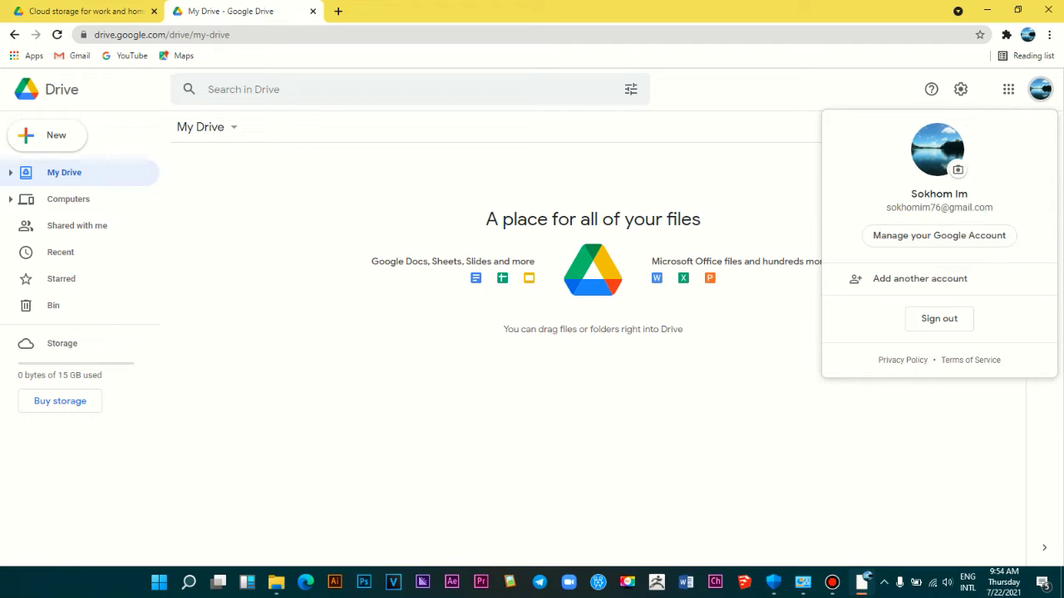
drag(885, 208, 993, 208)
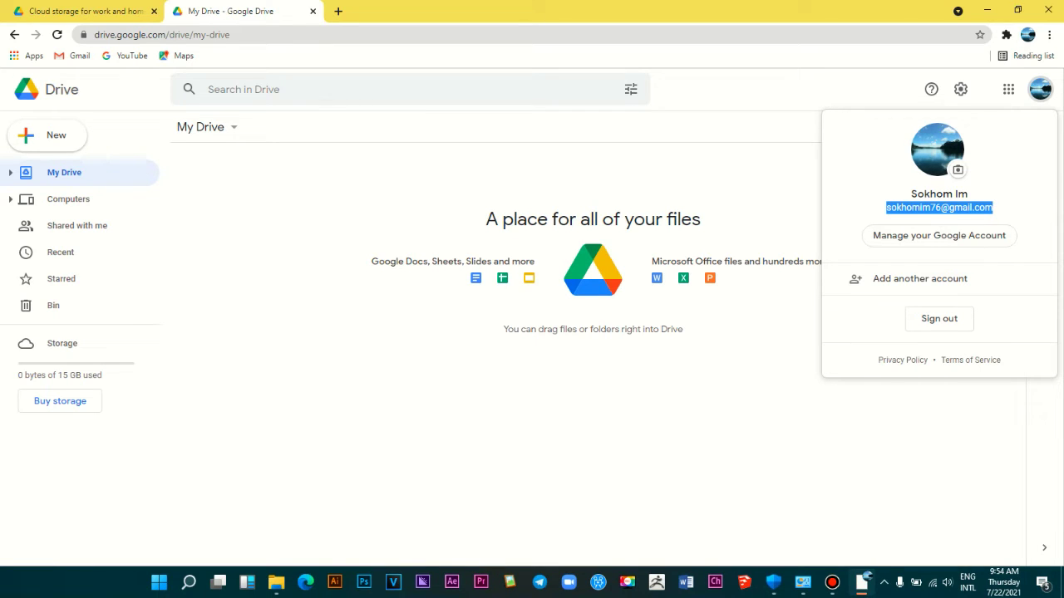
key(Escape)
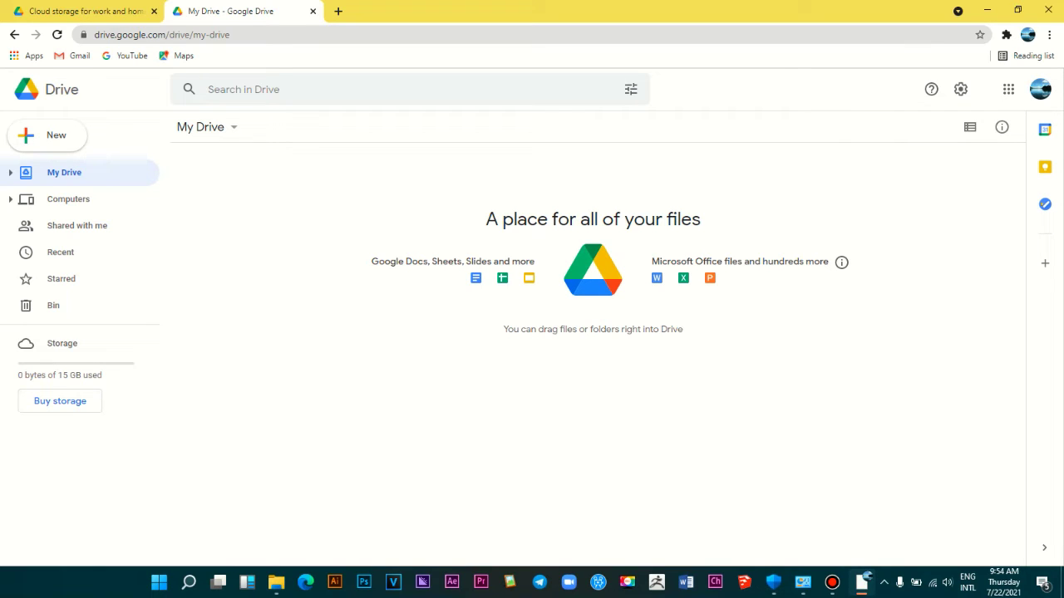
key(ctrl+Tab)
key(ctrl+Tab)
key(ctrl+Tab)
key(ctrl+w)
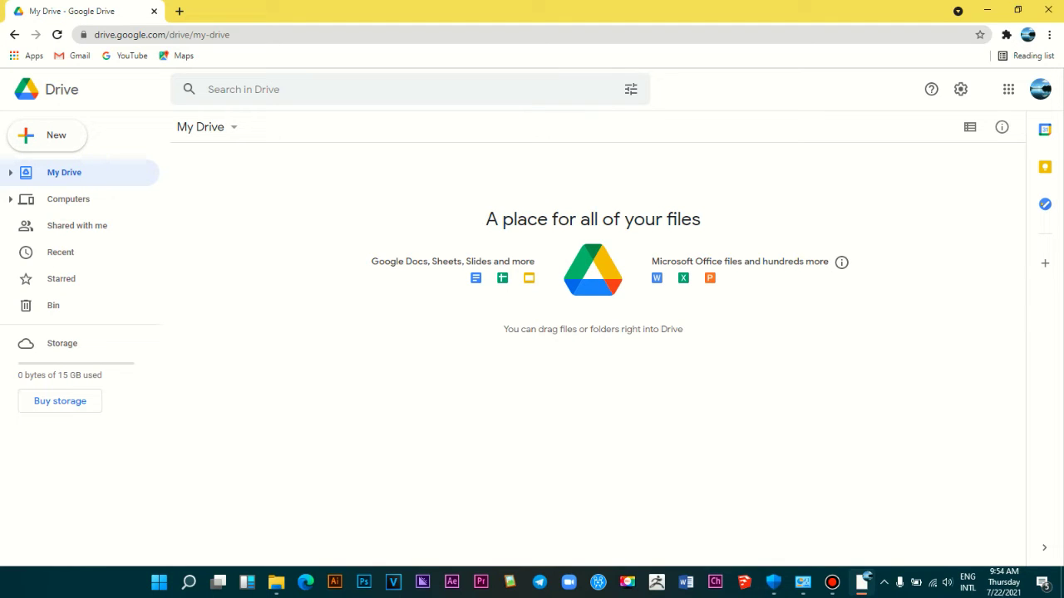
click(59, 92)
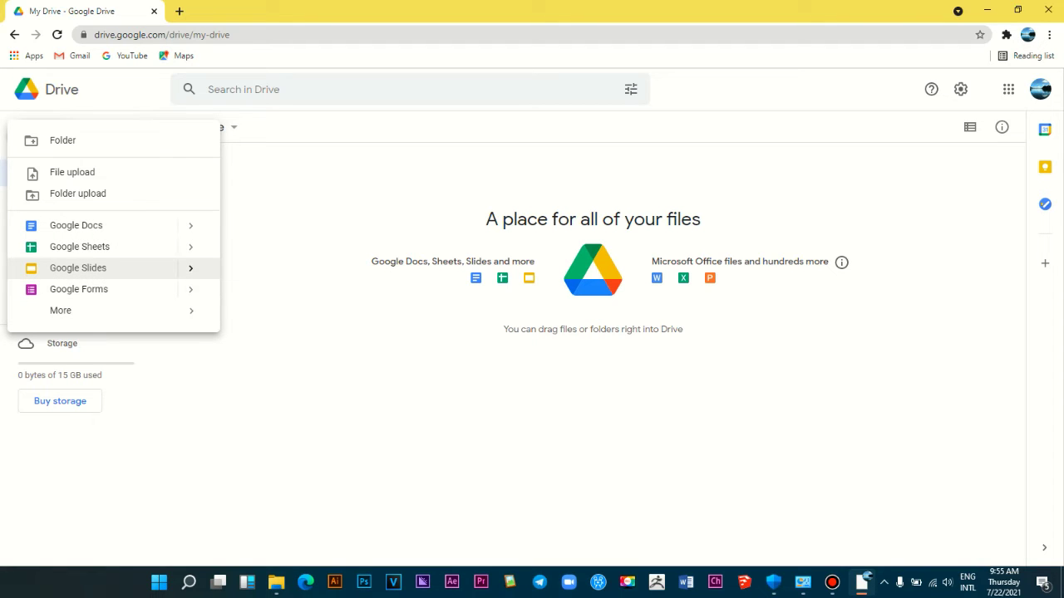
mouse_move(108, 310)
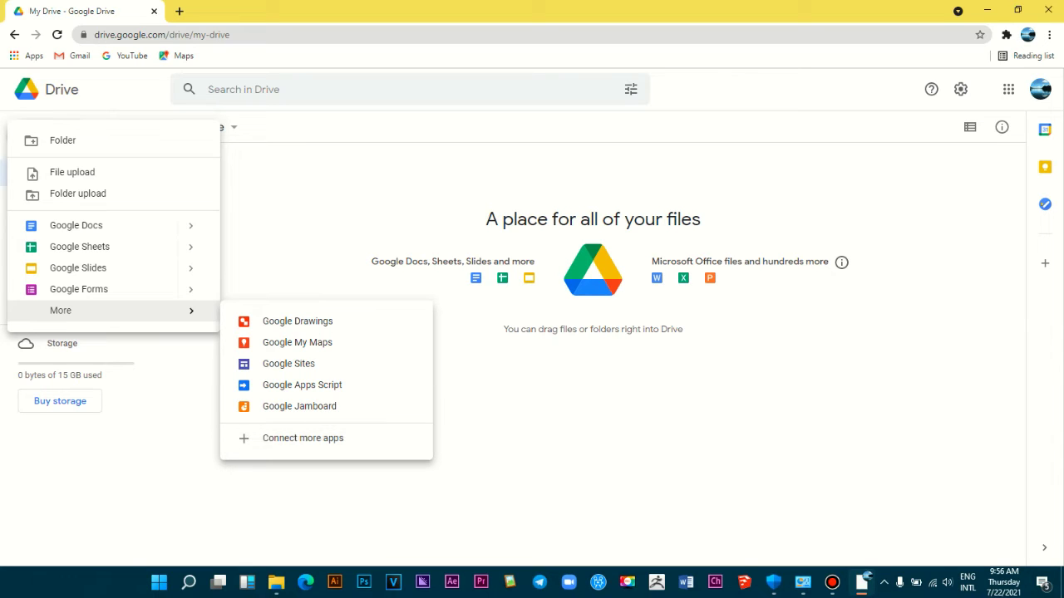
click(133, 100)
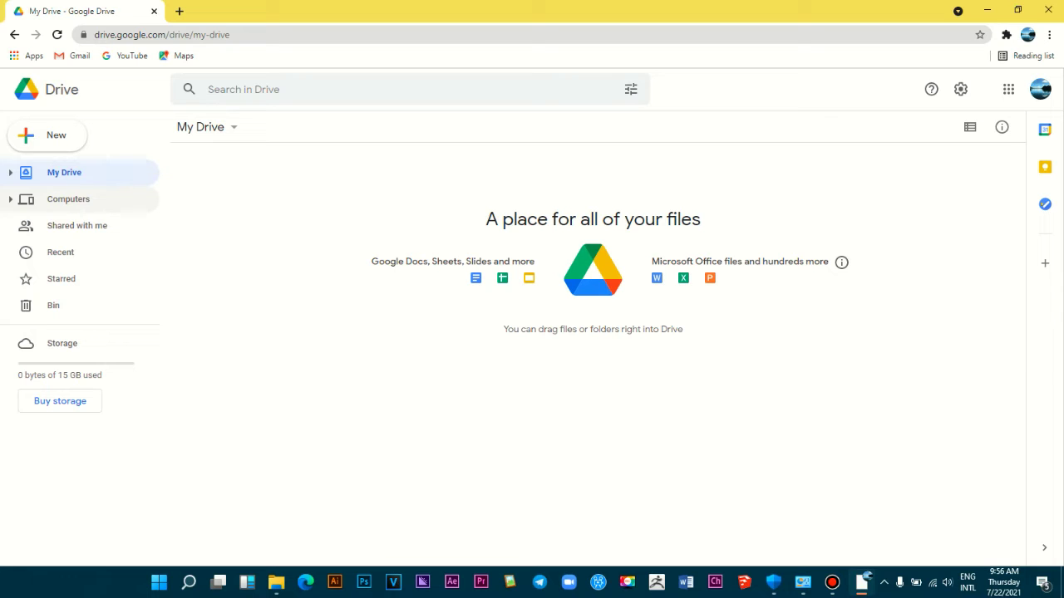
Step: Visit Computers and Shared with me, and check the account e-mail in the profile menu
click(68, 198)
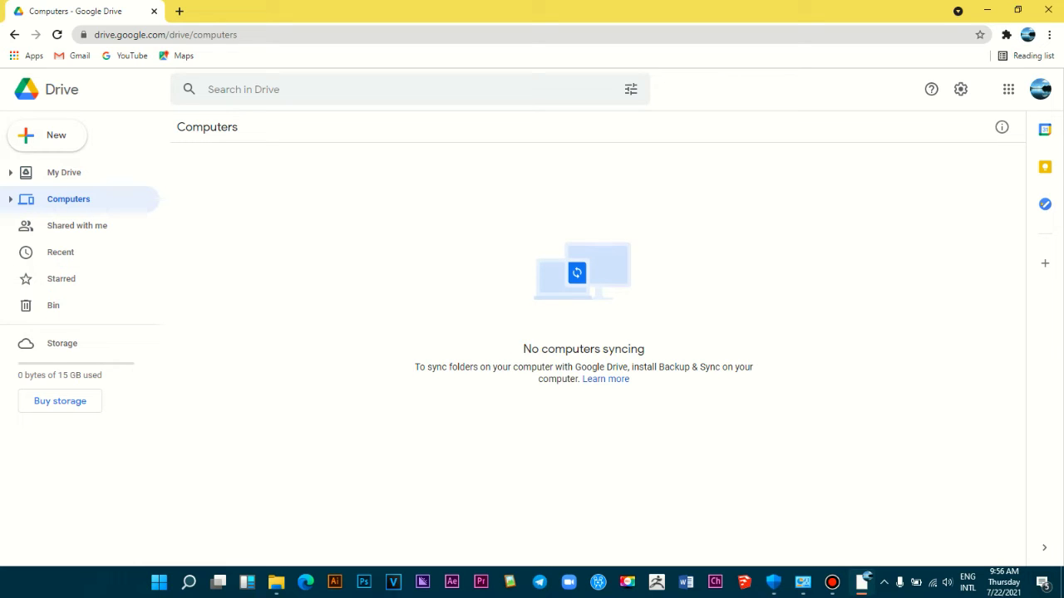
click(76, 225)
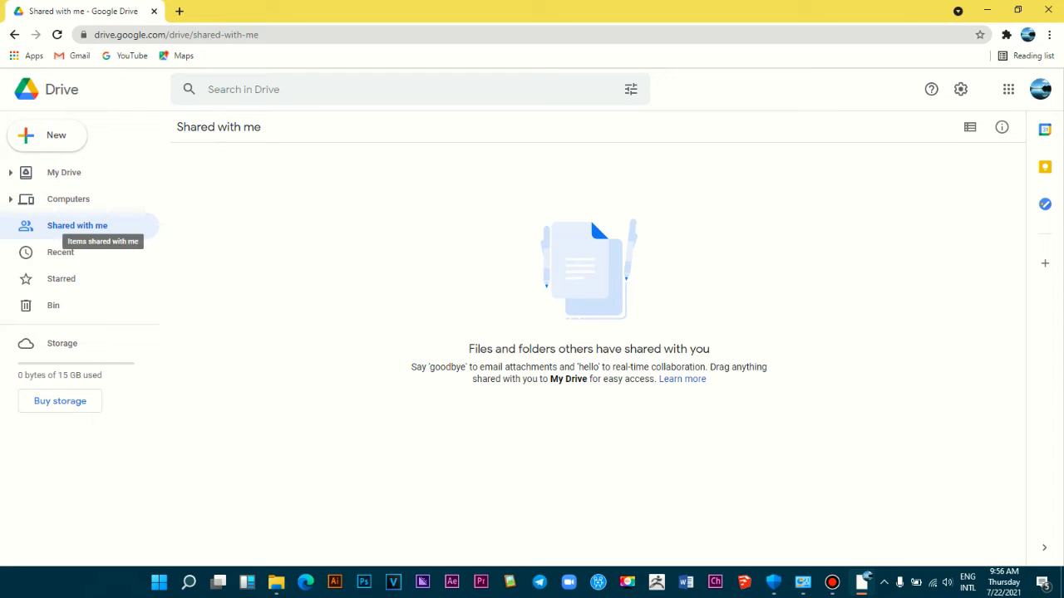
click(1040, 89)
drag(886, 207, 993, 208)
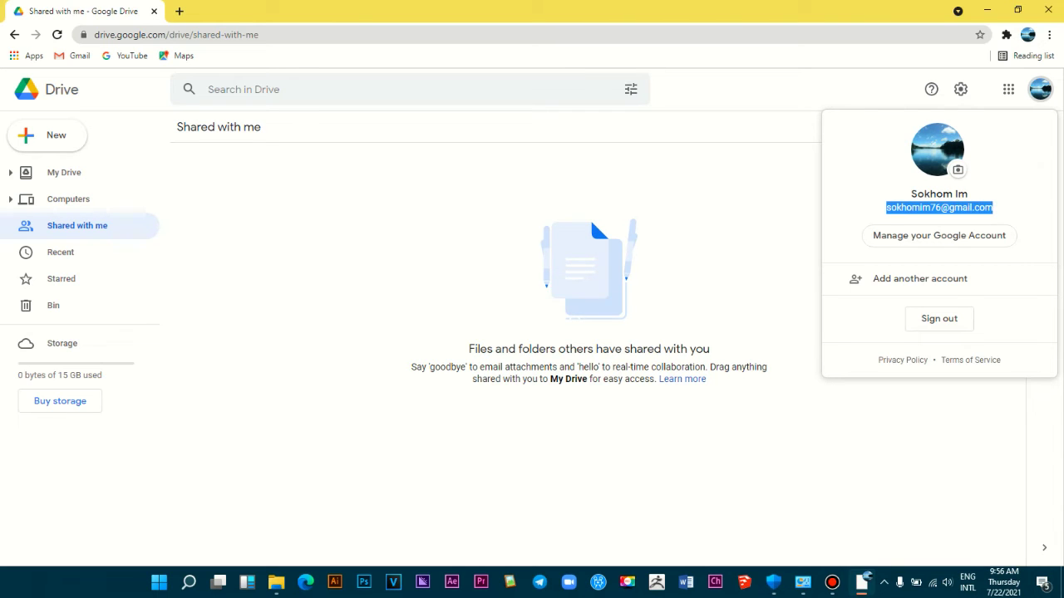
key(Escape)
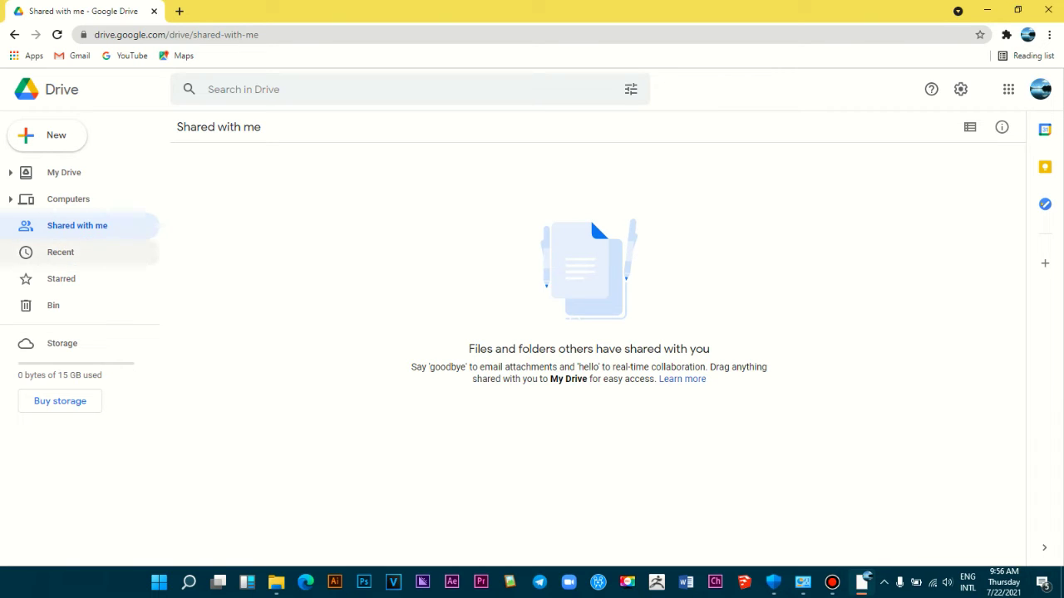
Step: Look through Recent, Starred and Bin, then return to the empty My Drive page
click(61, 252)
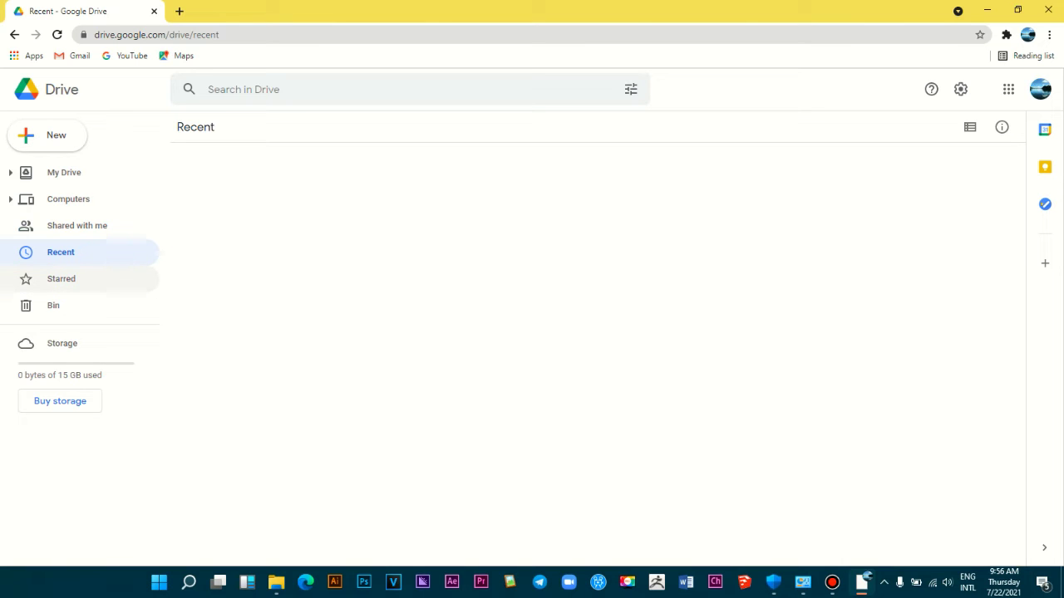
click(61, 279)
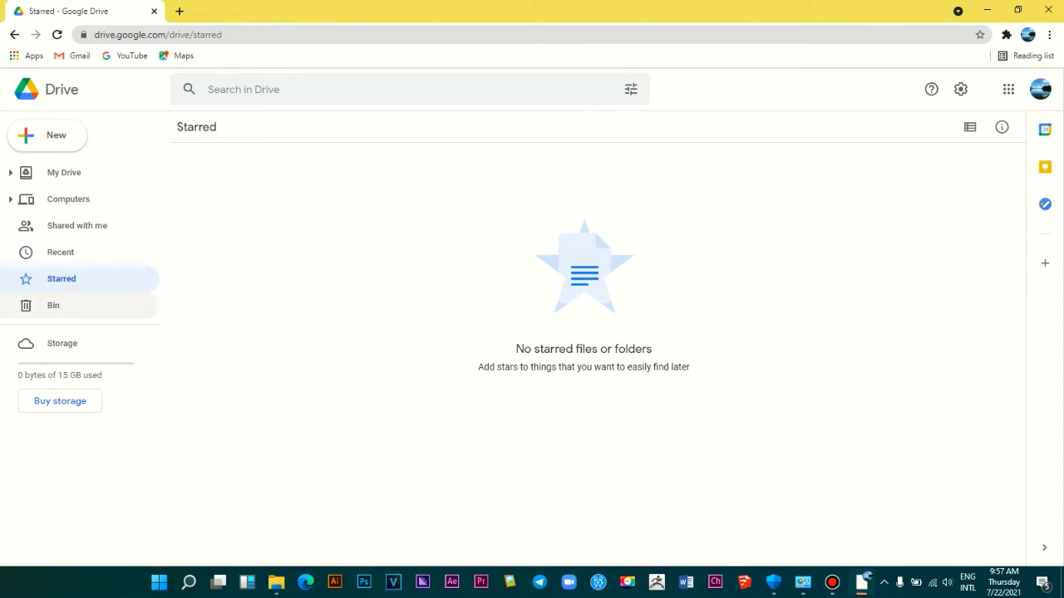
click(54, 305)
click(64, 172)
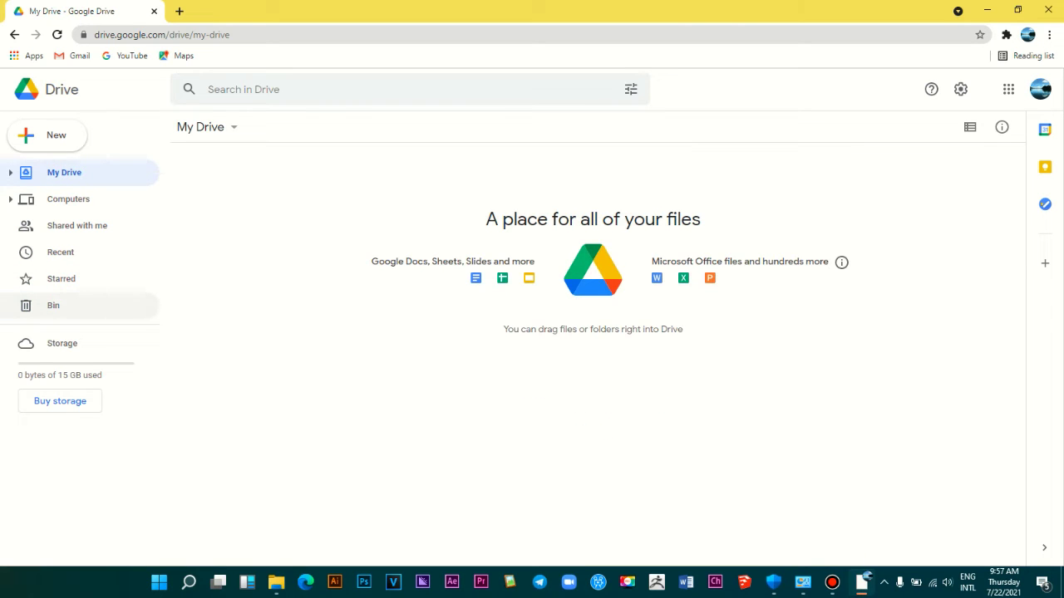
click(53, 305)
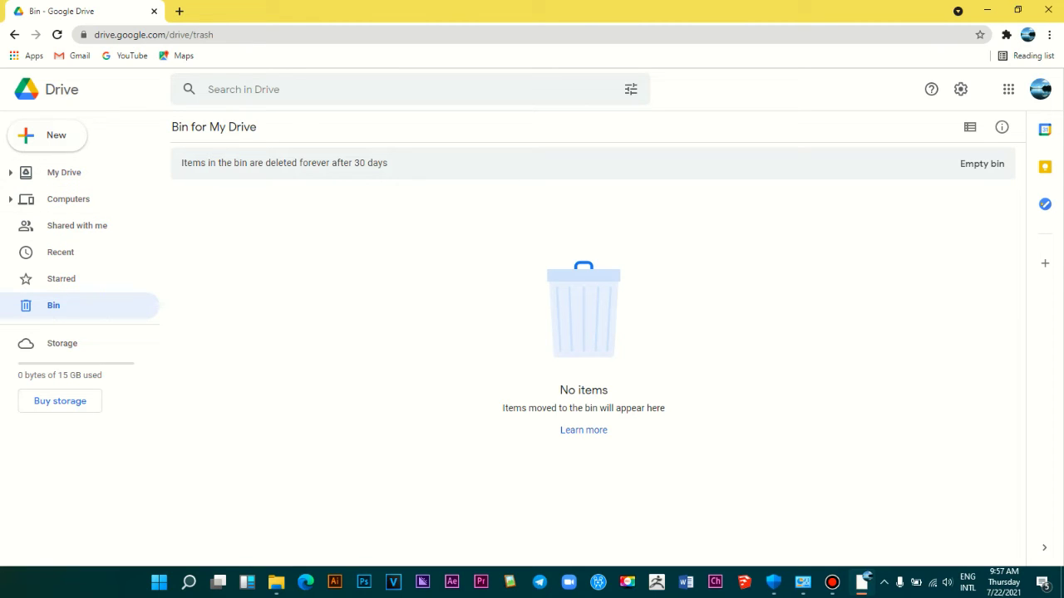
click(61, 89)
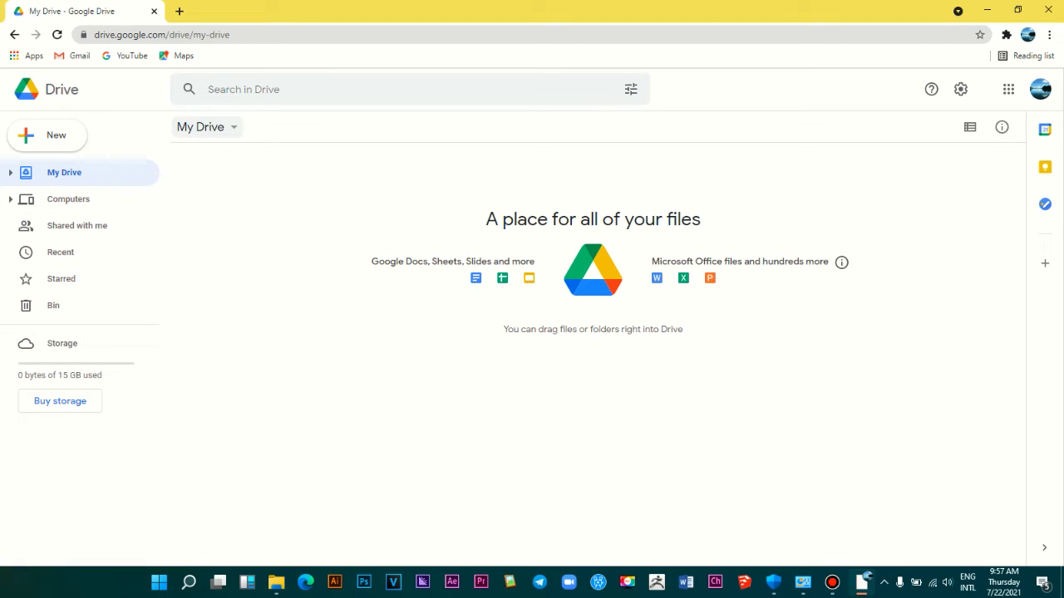
Step: Start a new folder from the My Drive dropdown menu
click(200, 126)
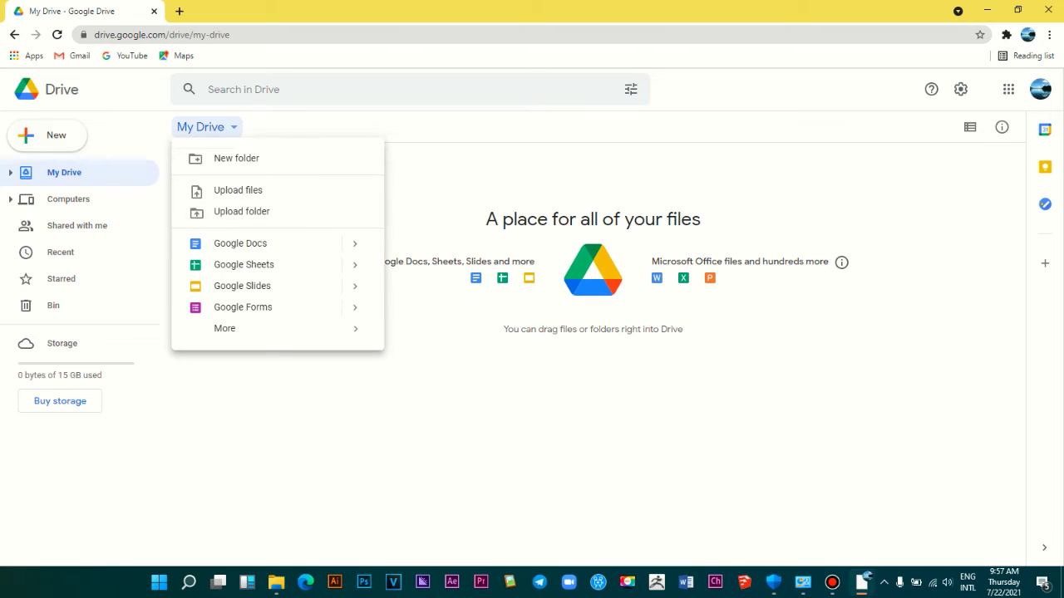
click(47, 134)
click(200, 126)
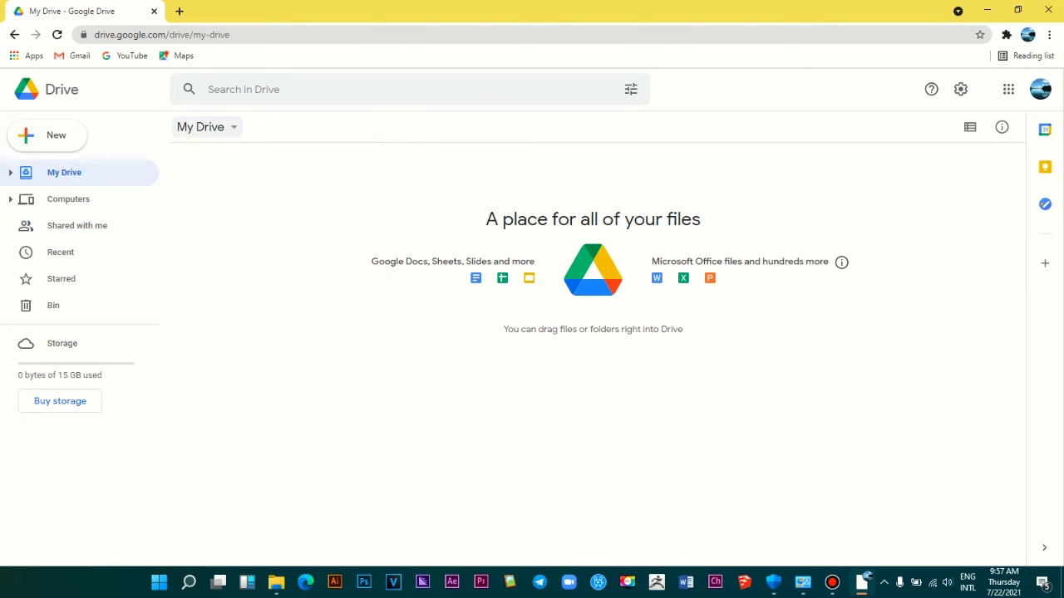
click(200, 126)
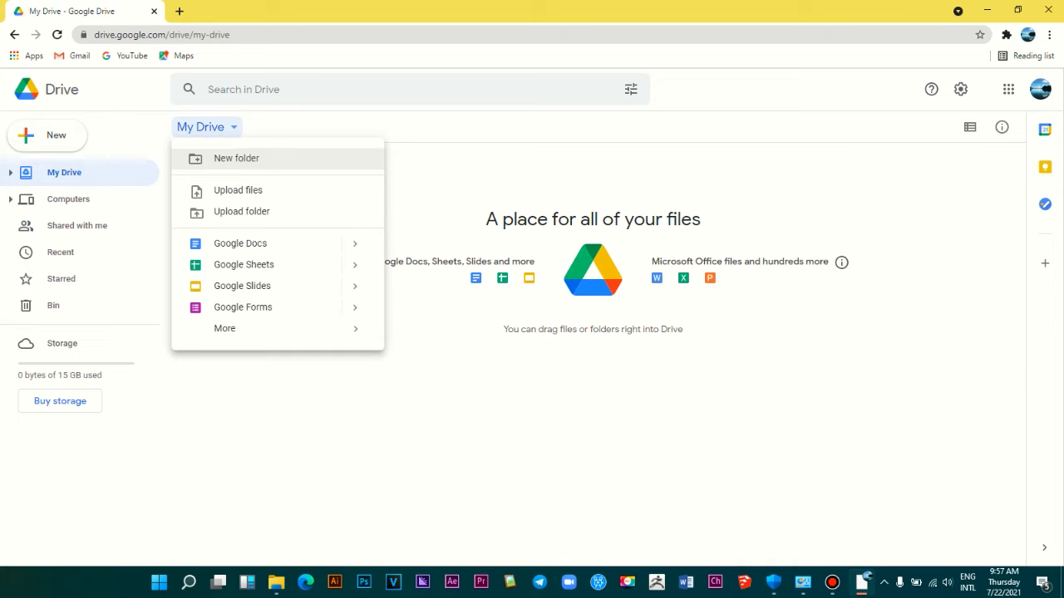
click(236, 158)
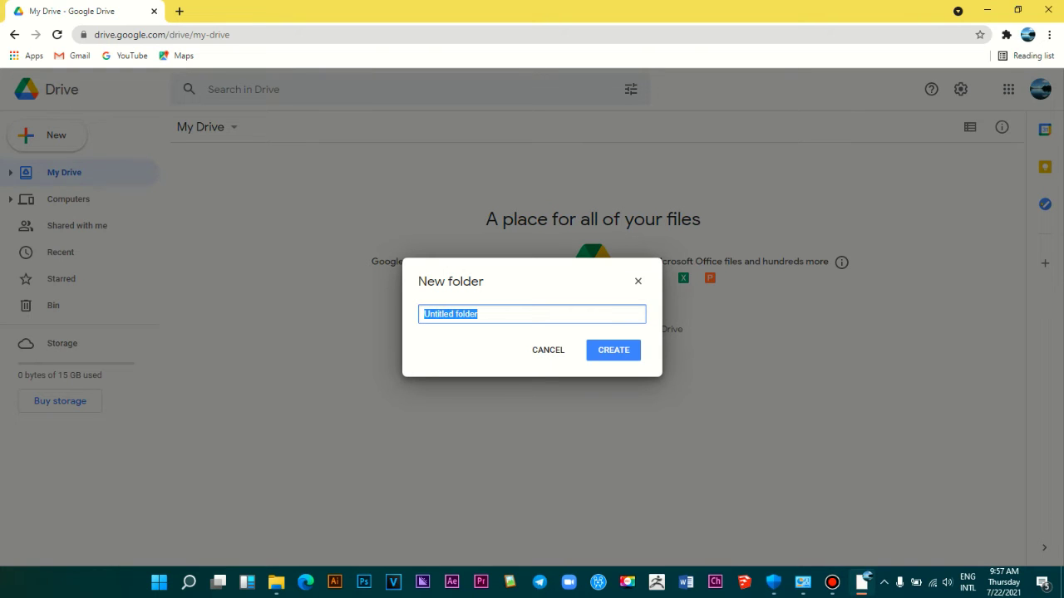
Step: Replace 'Untitled folder' with the name 'Images' and create the folder
triple_click(474, 308)
key(BackSpace)
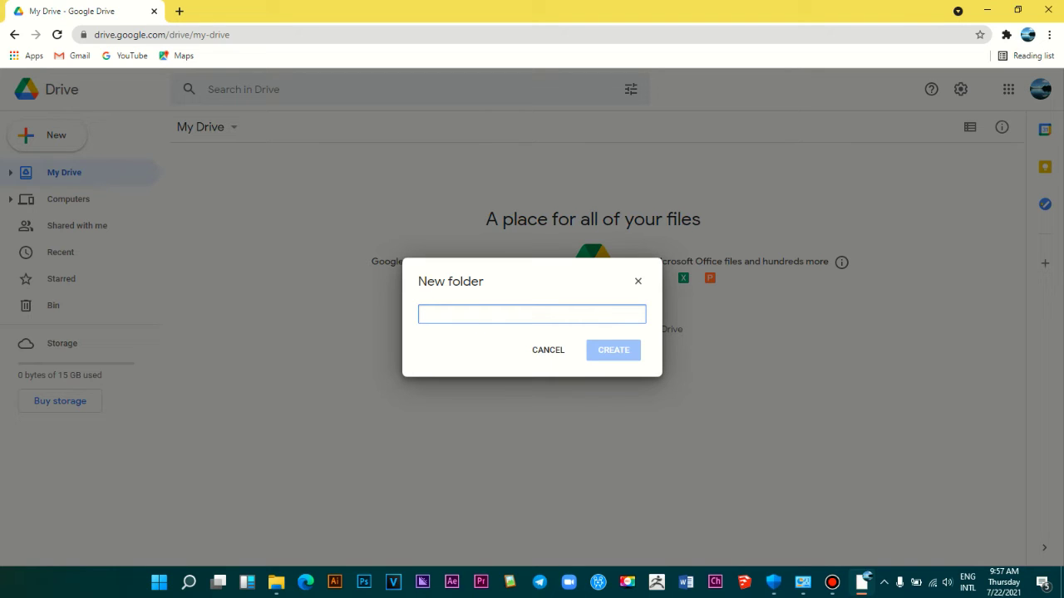
text(Images)
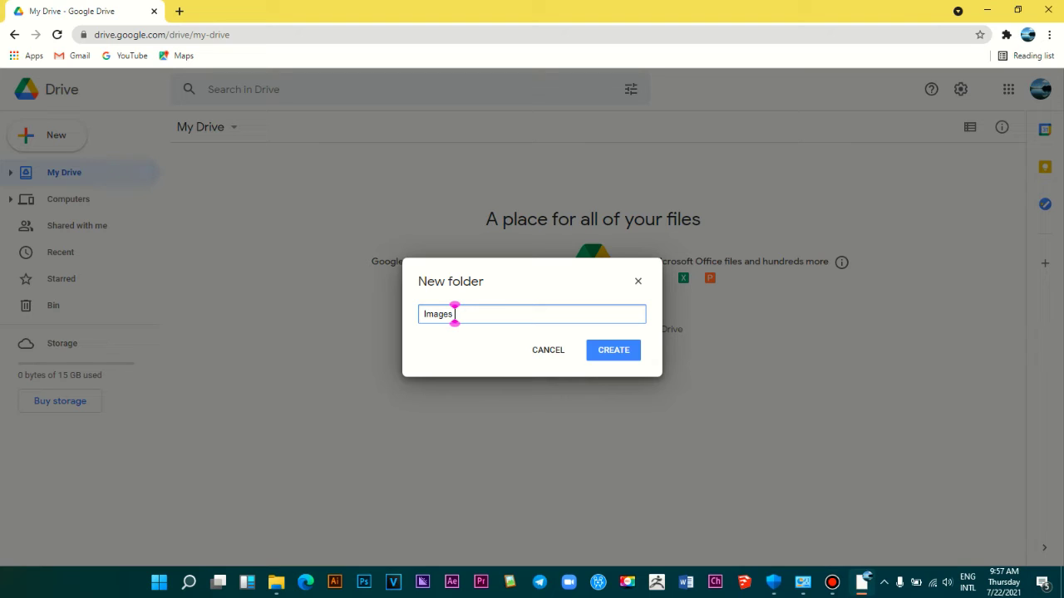
double_click(454, 313)
click(454, 314)
double_click(454, 313)
click(454, 313)
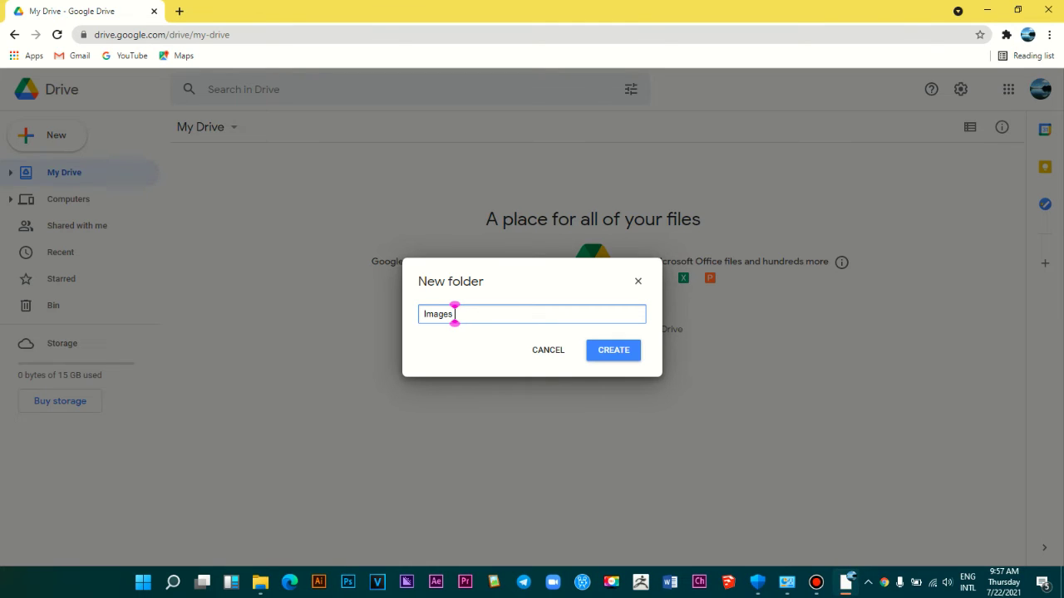
key(Return)
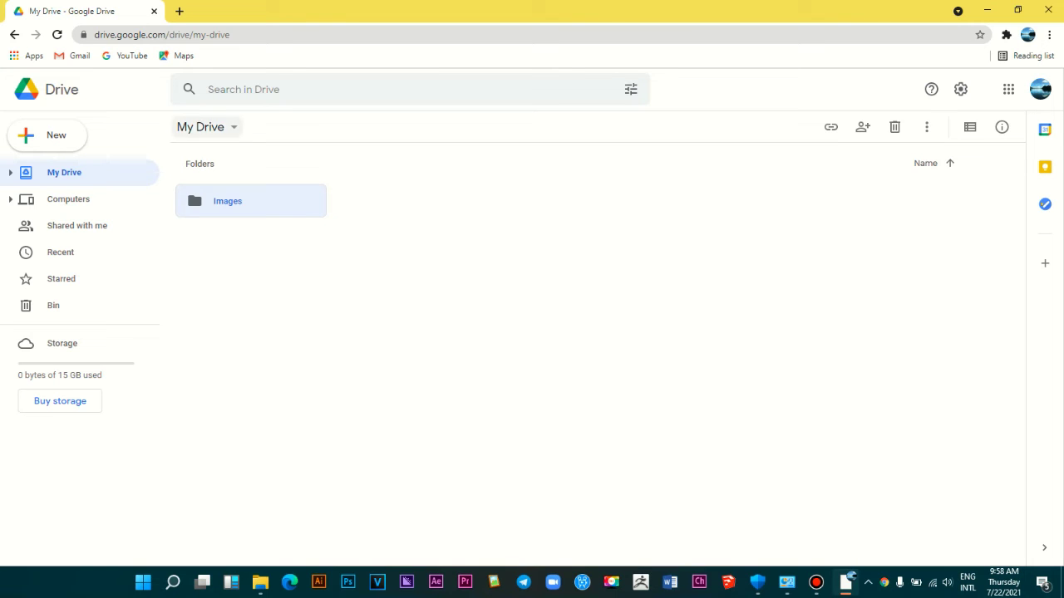
Step: Create a second folder named 'Lessons', replacing the initially typed 'Videos'
click(206, 126)
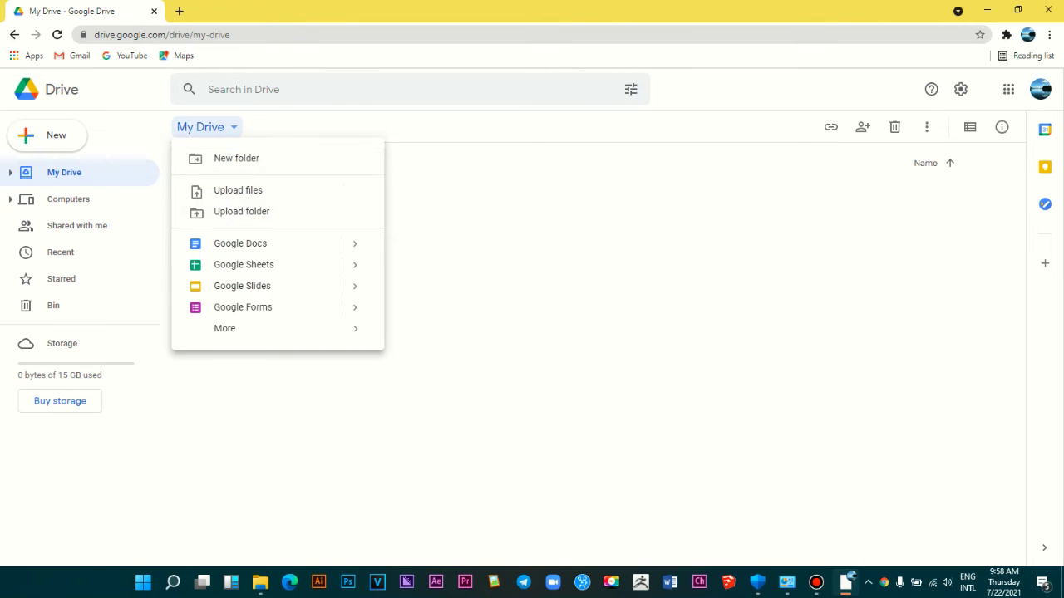
key(Escape)
key(Return)
key(Return)
text(Videos)
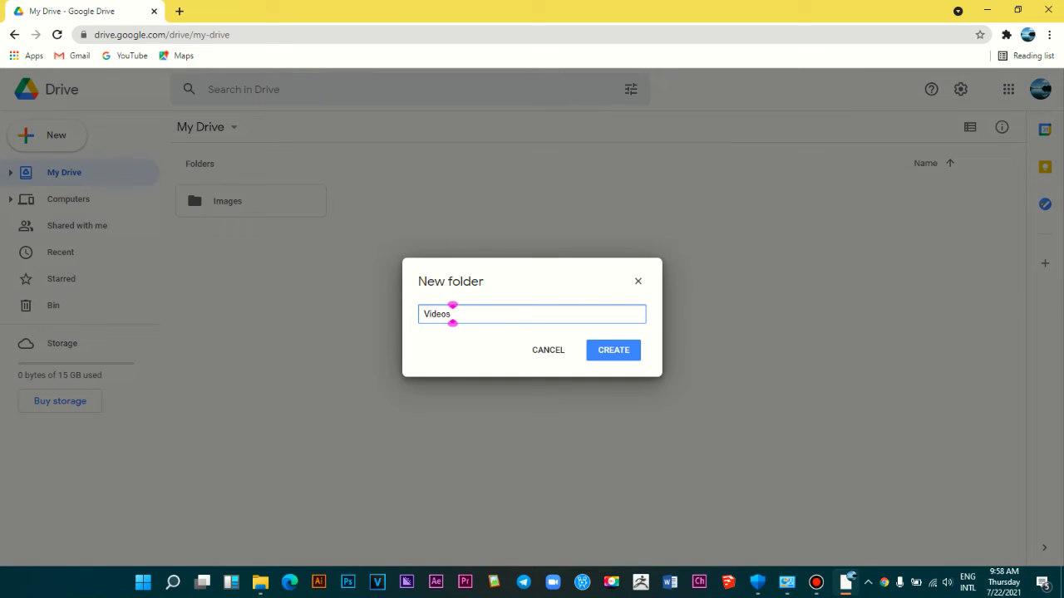
key(ctrl+a)
text(Lessons)
key(Return)
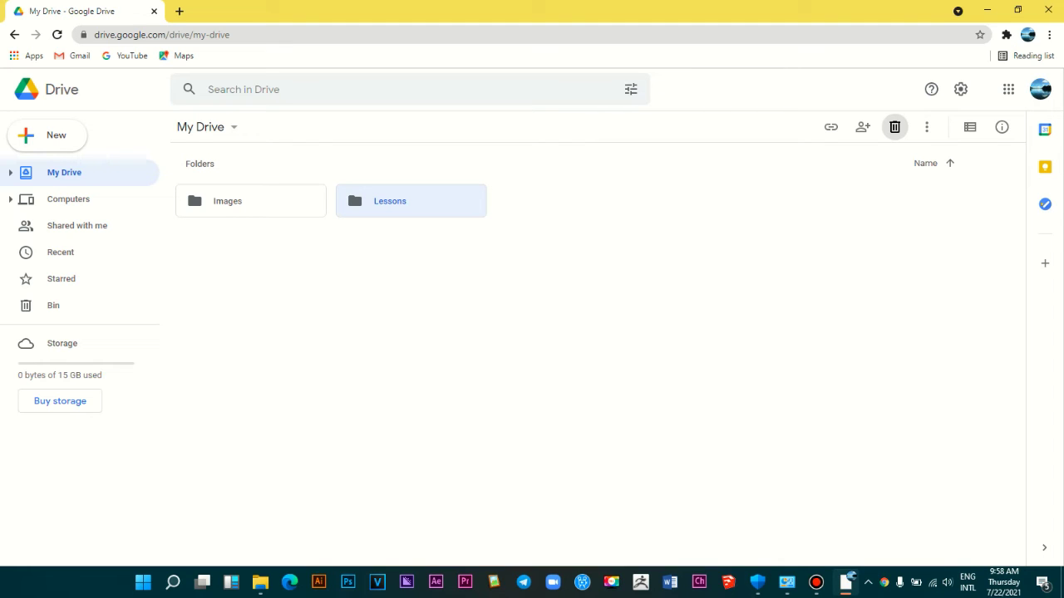
Step: Move the Lessons folder to the bin, check the Bin, and return to My Drive
click(894, 126)
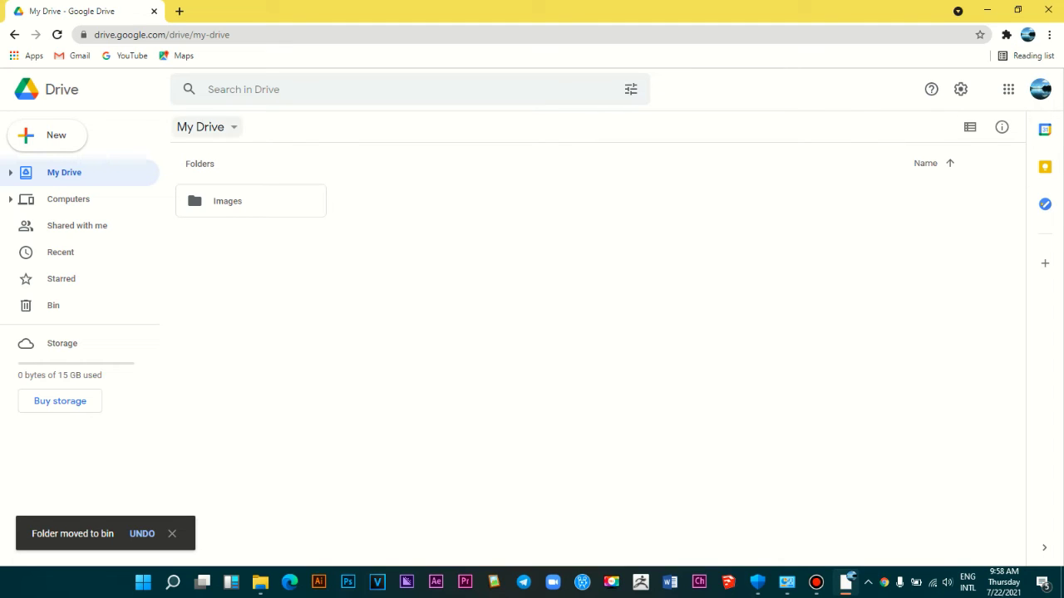
click(14, 35)
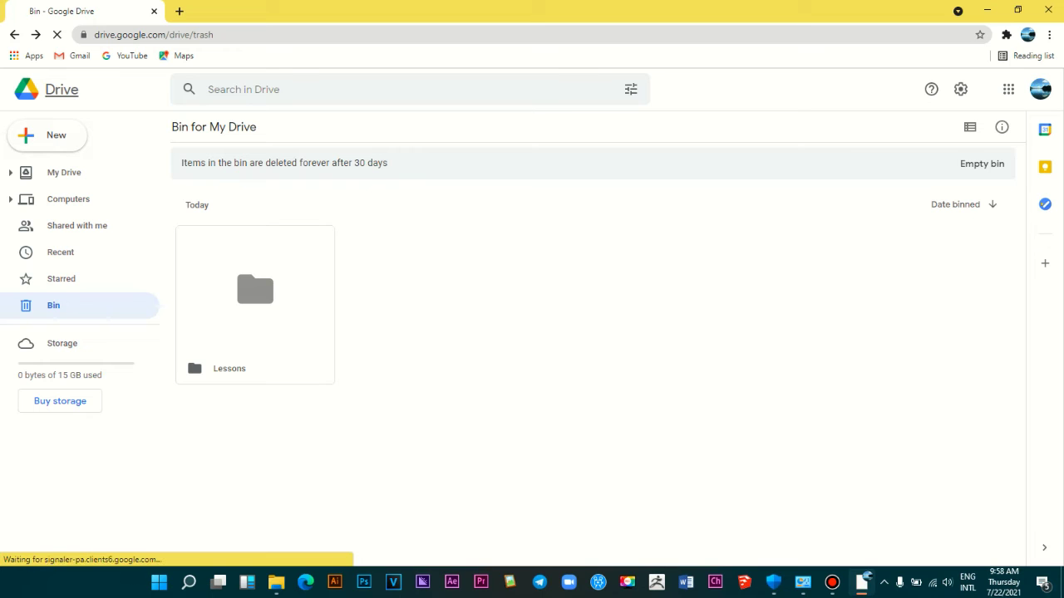
click(64, 172)
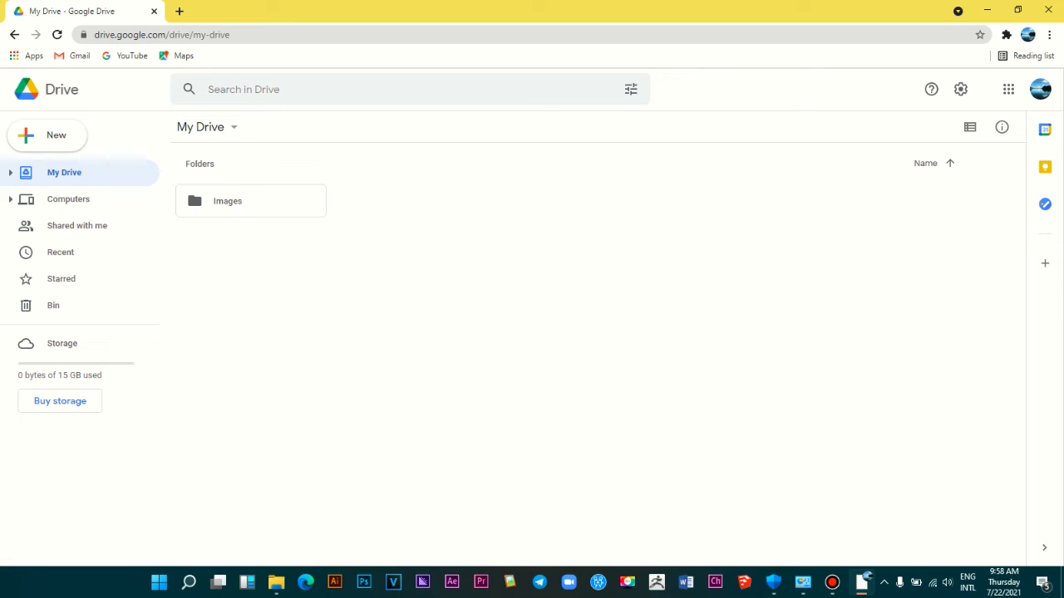
click(200, 126)
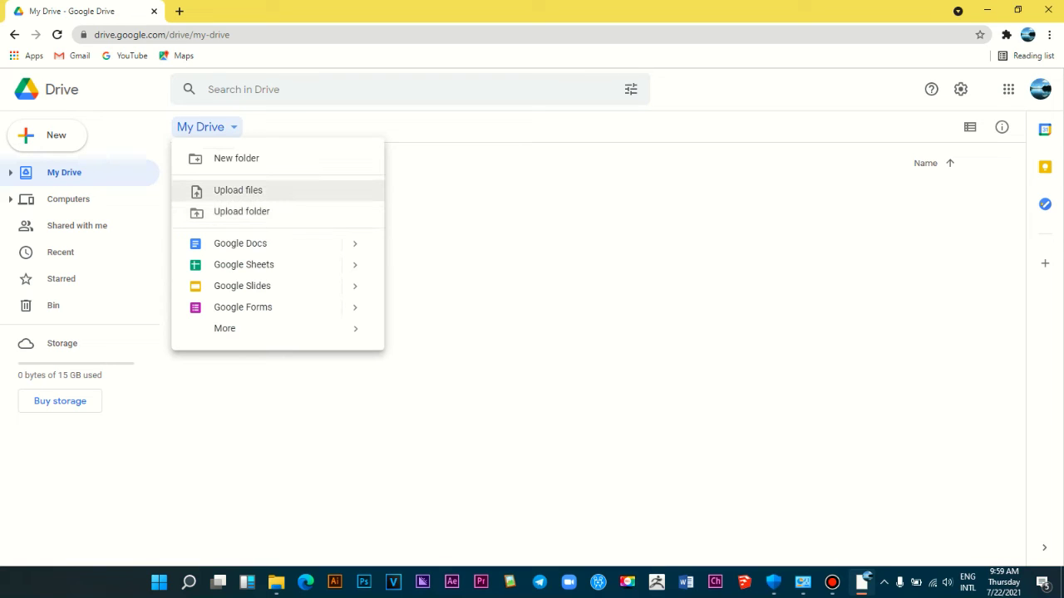
Step: Upload photo_2021-07-11_11-10-31.jpg from This PC > Pictures into My Drive
click(239, 190)
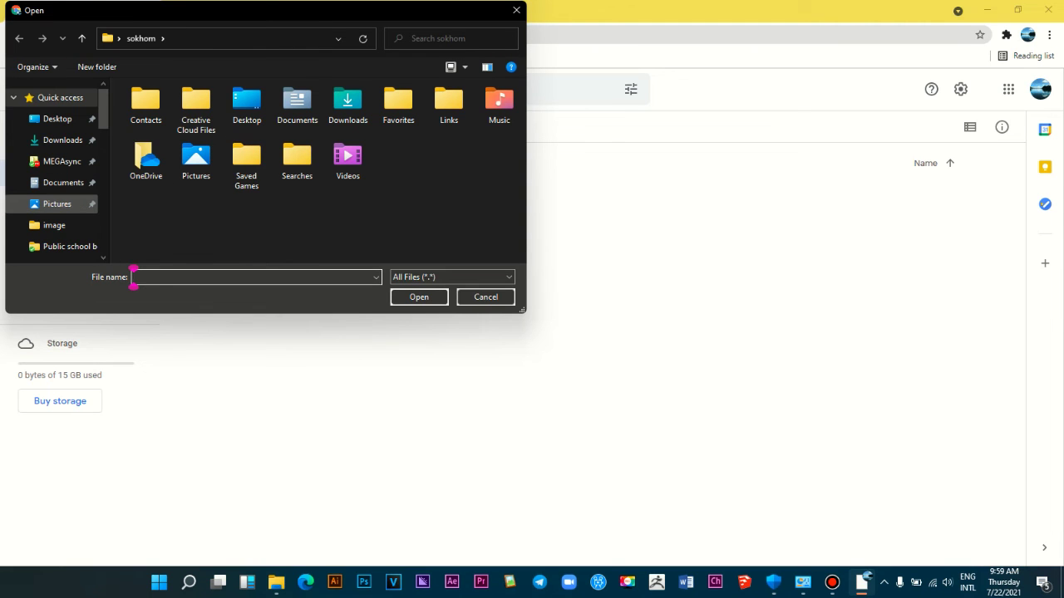
click(56, 203)
scroll(316, 191, down, 2)
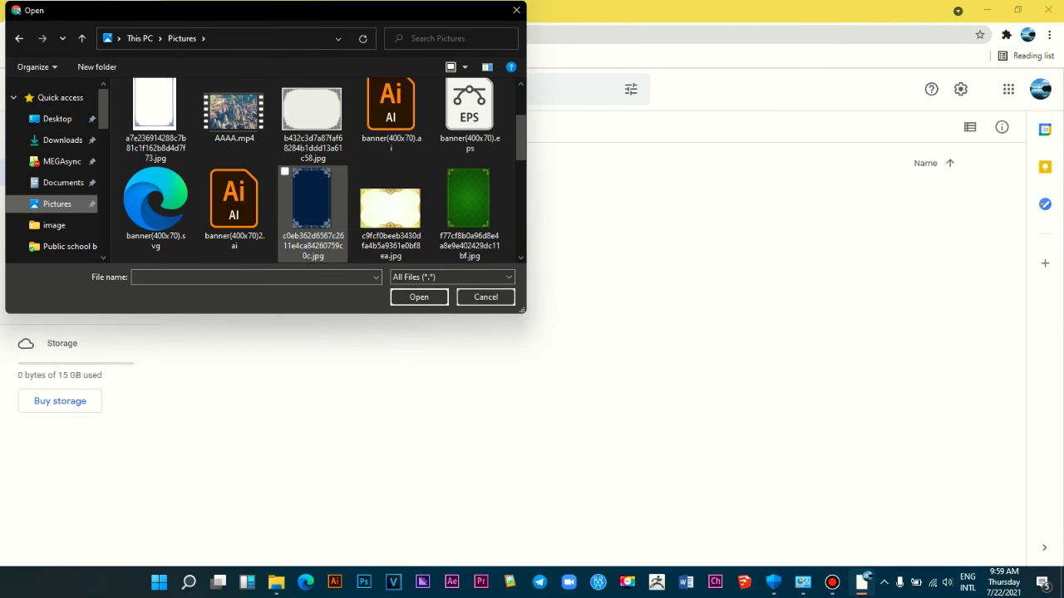
scroll(357, 194, down, 2)
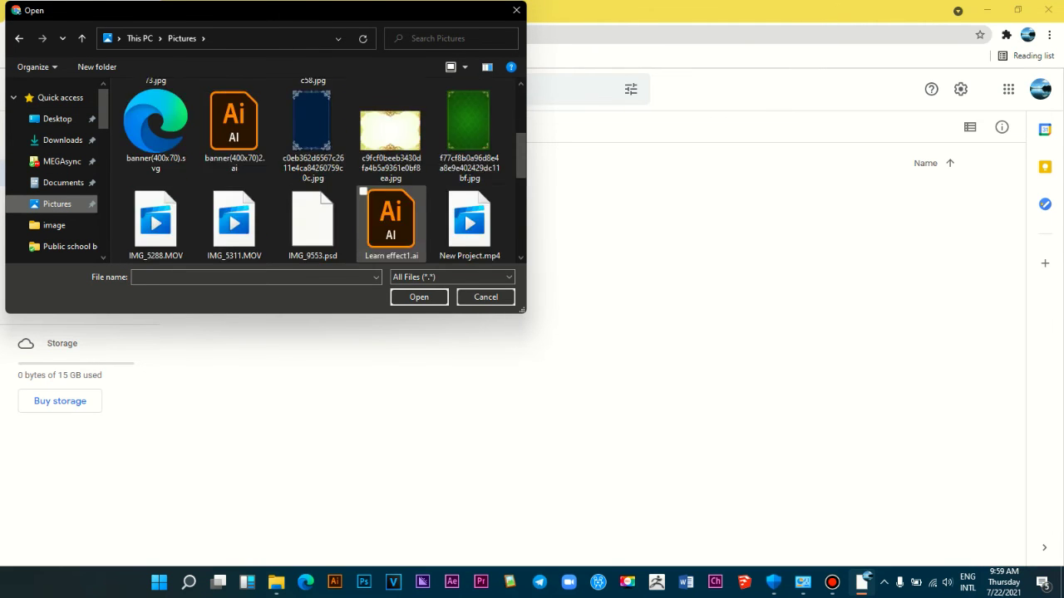
scroll(391, 204, down, 1)
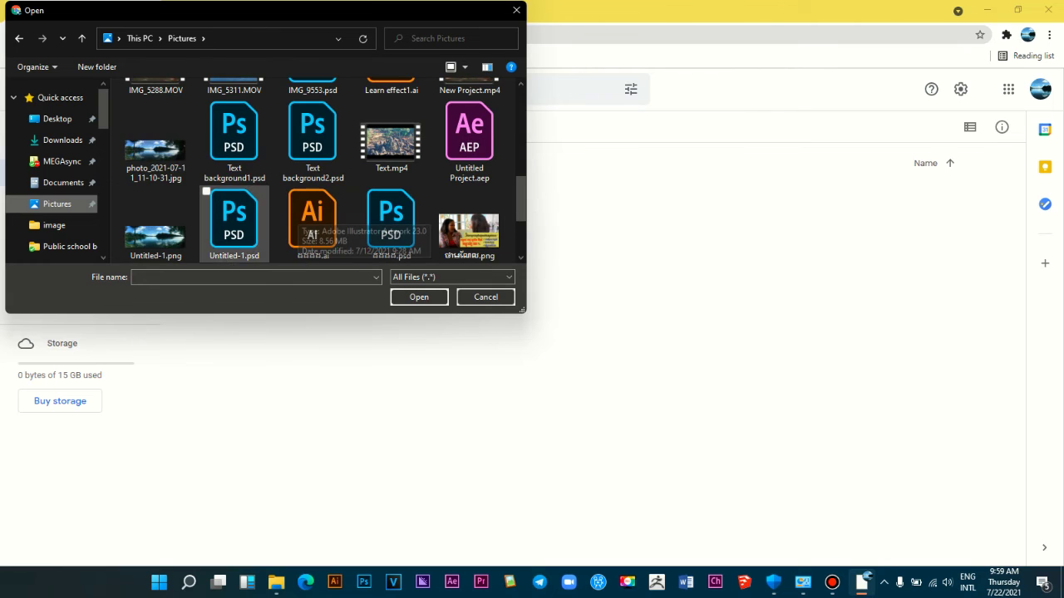
click(155, 145)
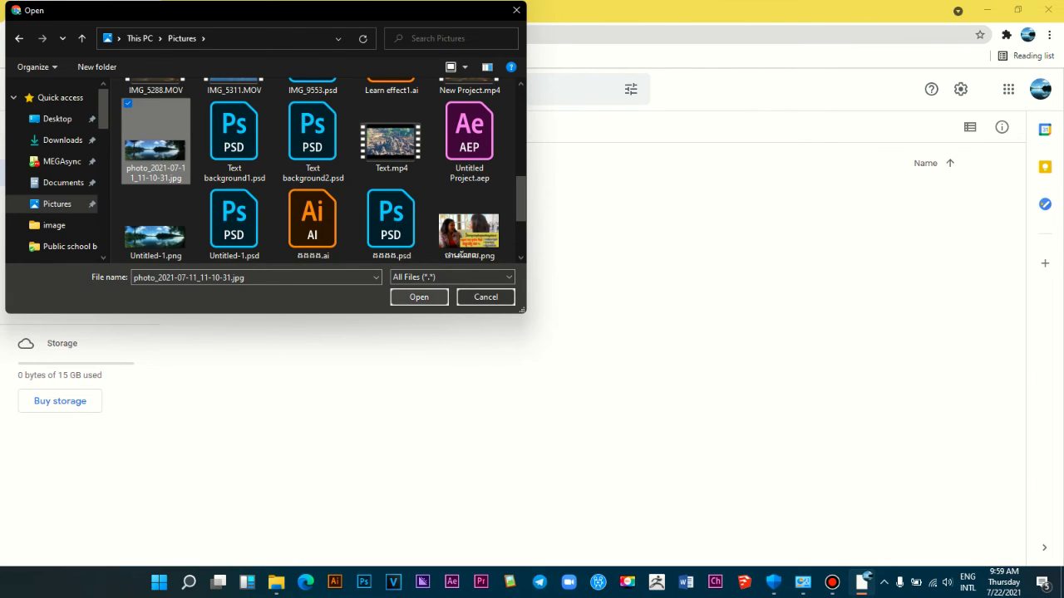
click(419, 297)
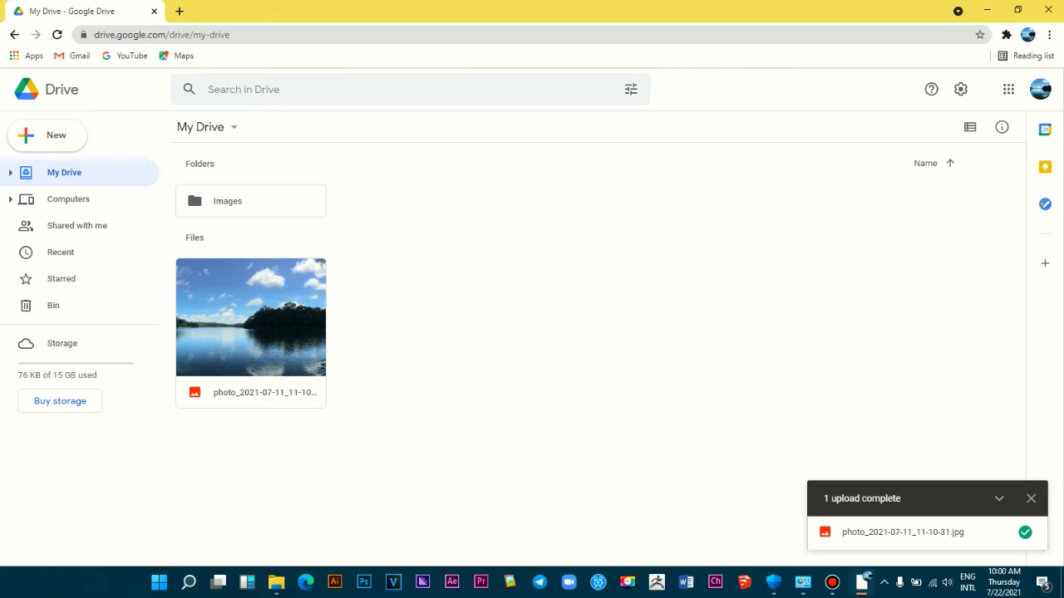
Step: Dismiss the My Drive menu and bring File Explorer back to the front
click(201, 126)
key(Escape)
click(276, 581)
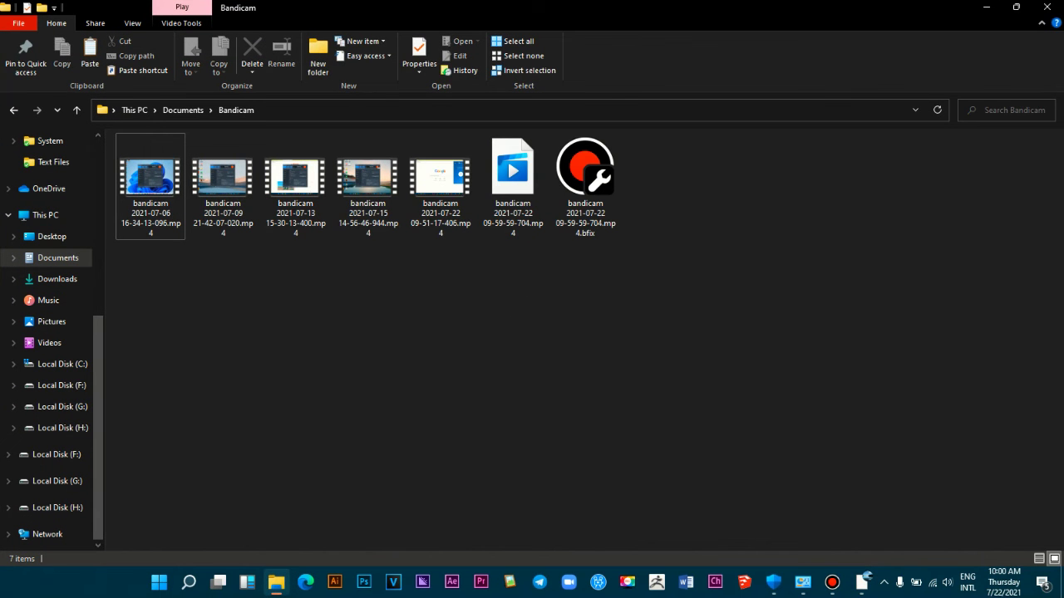
click(1015, 7)
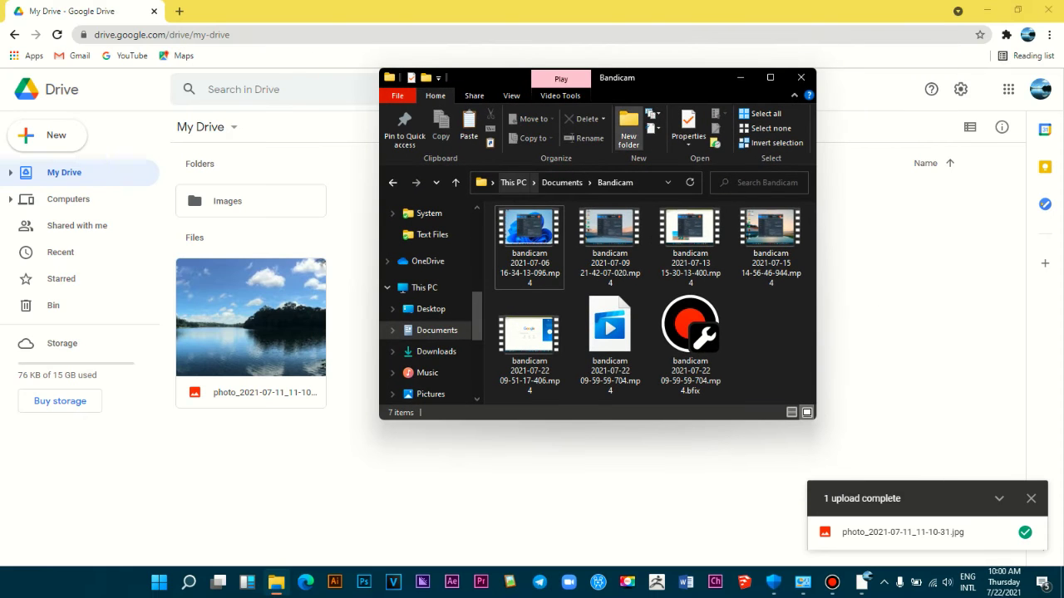
key(super+Up)
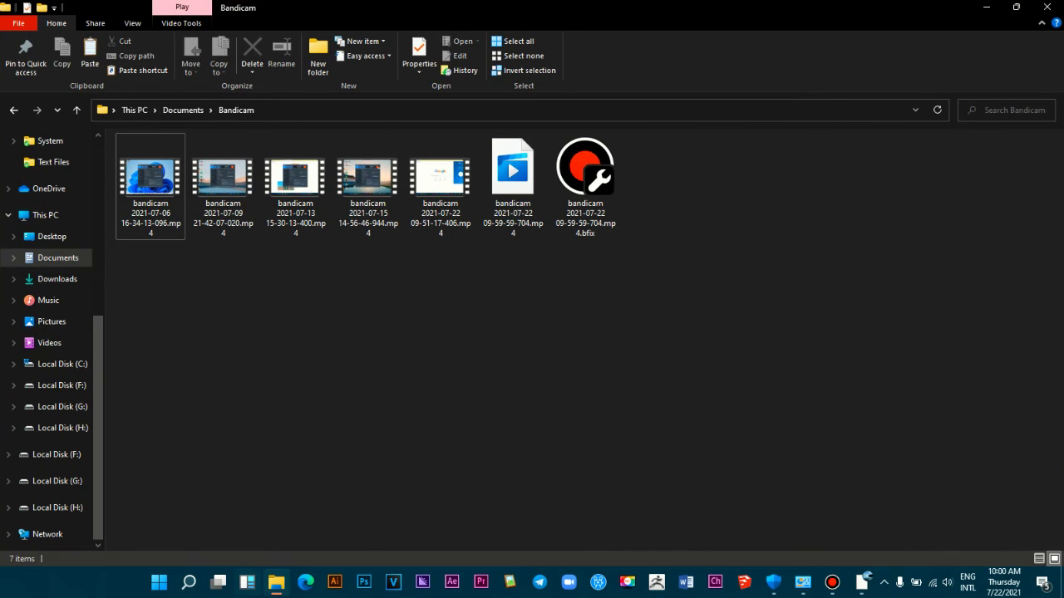
Step: Show Pictures in a smaller Explorer window, scroll to Untitled-1.png, then minimize it
click(52, 321)
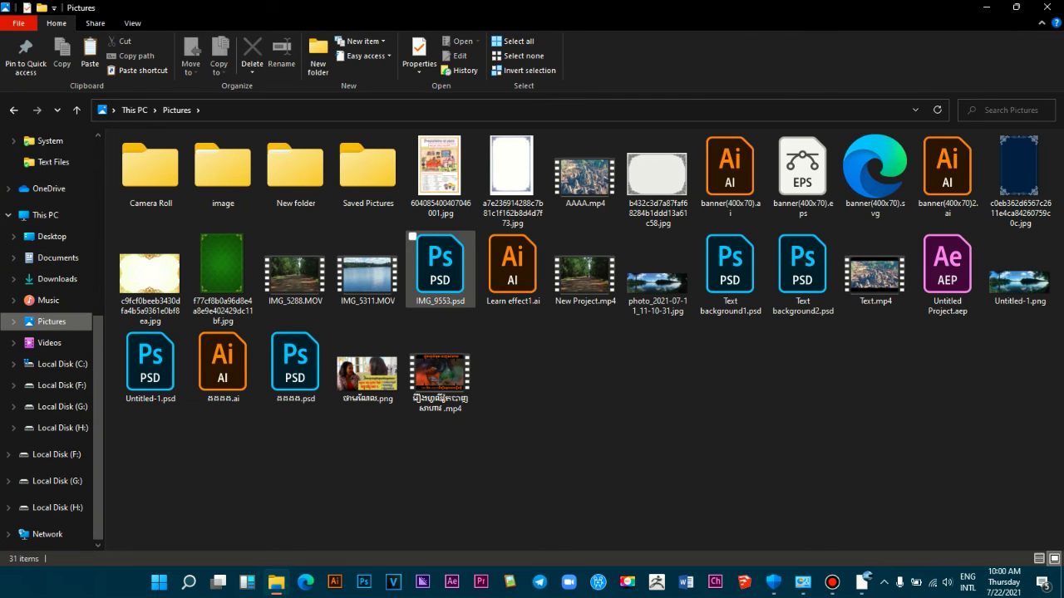
click(1016, 7)
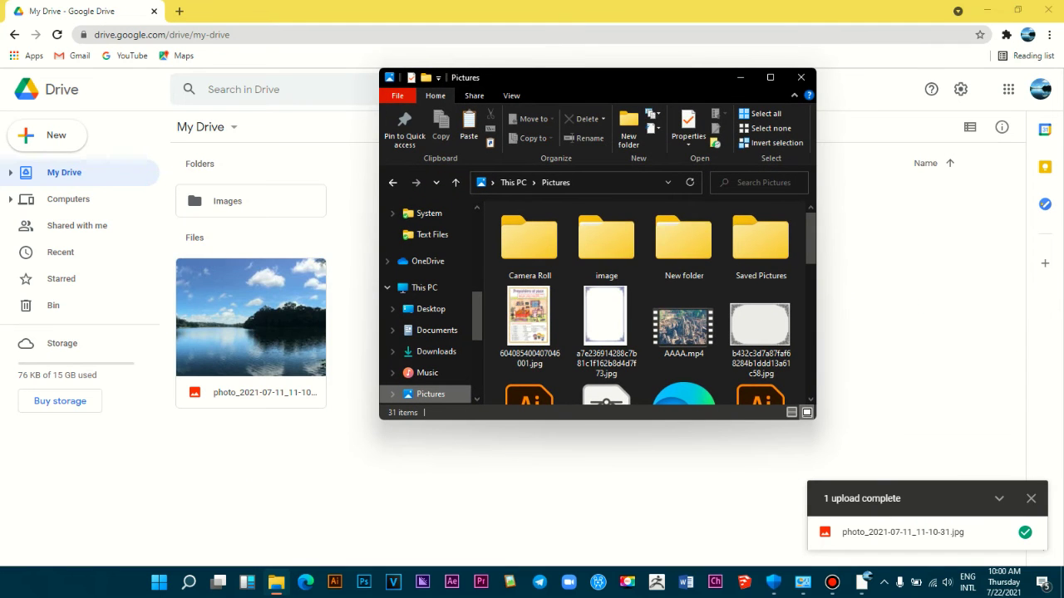
drag(582, 78, 258, 92)
scroll(353, 353, down, 3)
scroll(287, 357, down, 5)
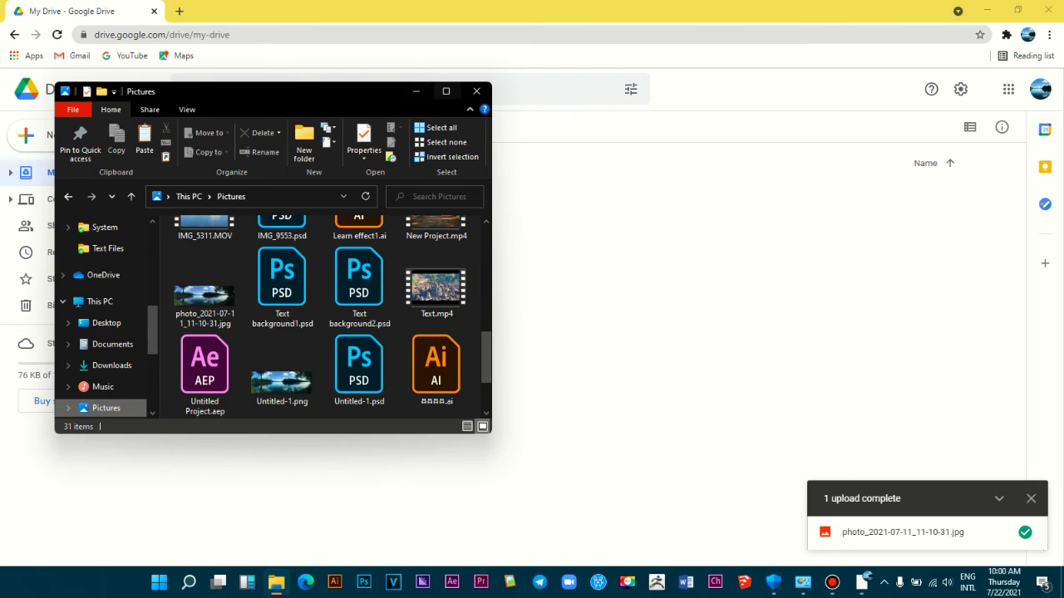
click(415, 90)
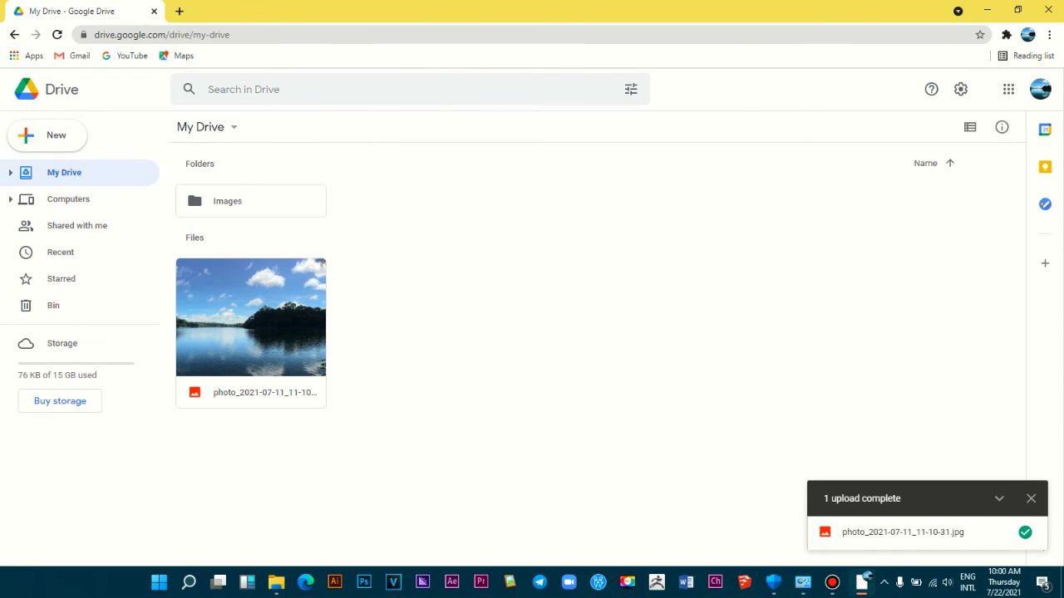
Step: Drag Untitled-1.png from Explorer's Pictures into Drive's Images folder, then return to My Drive
click(274, 201)
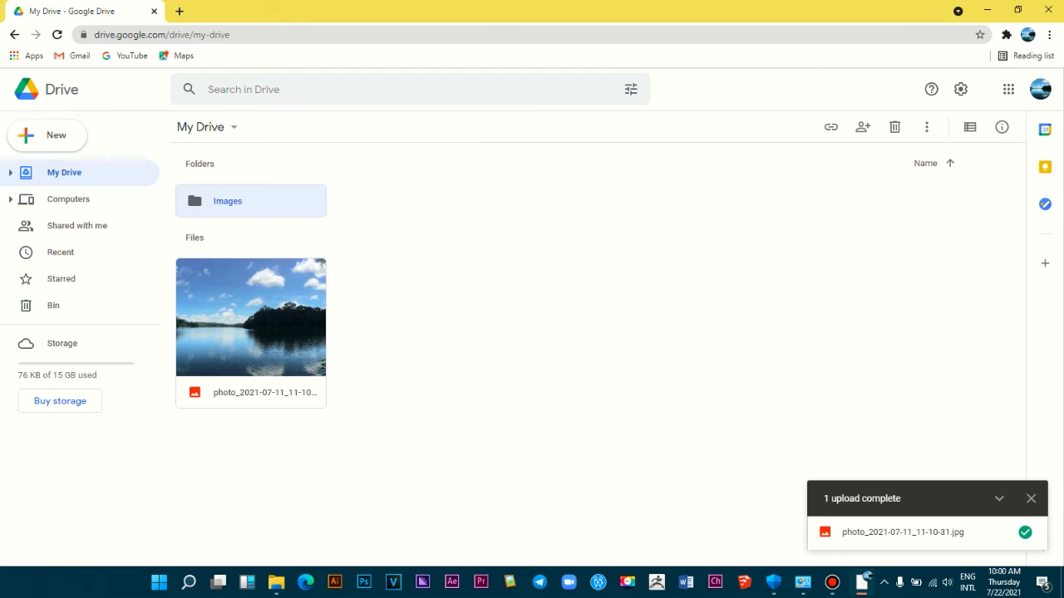
key(Return)
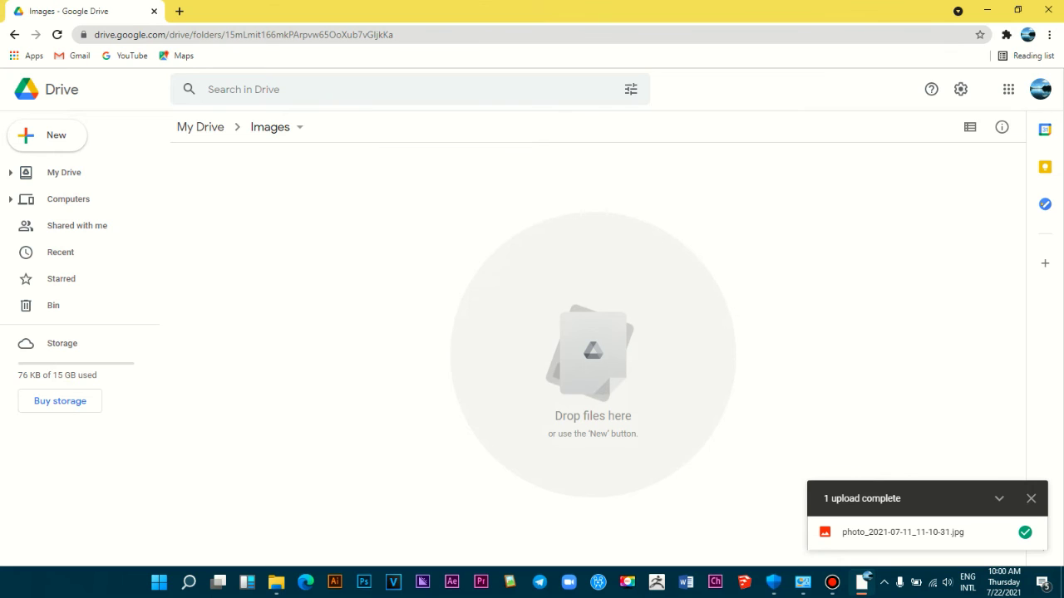
click(276, 582)
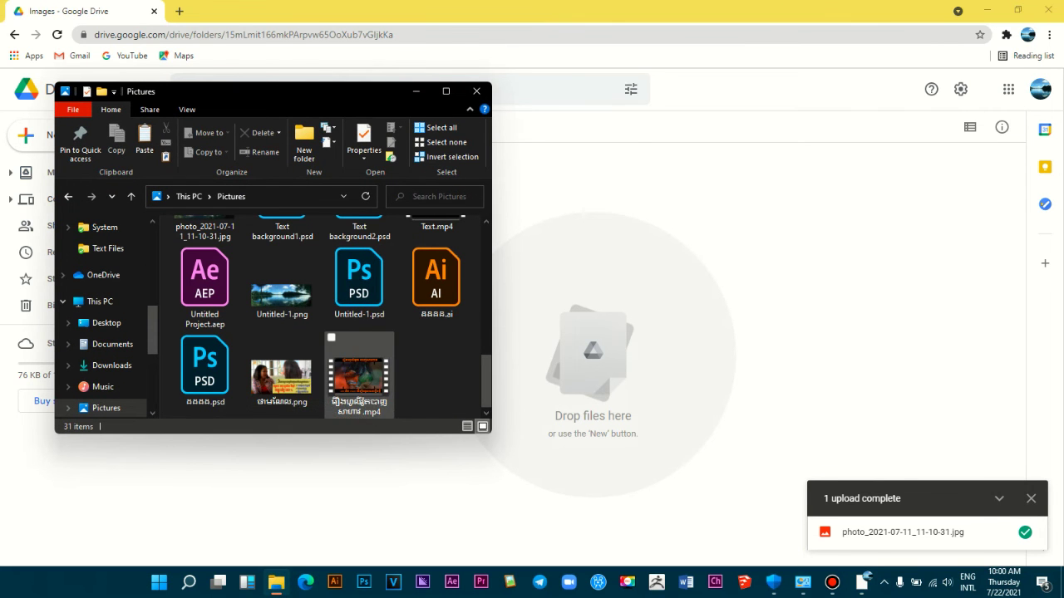
drag(282, 286, 861, 432)
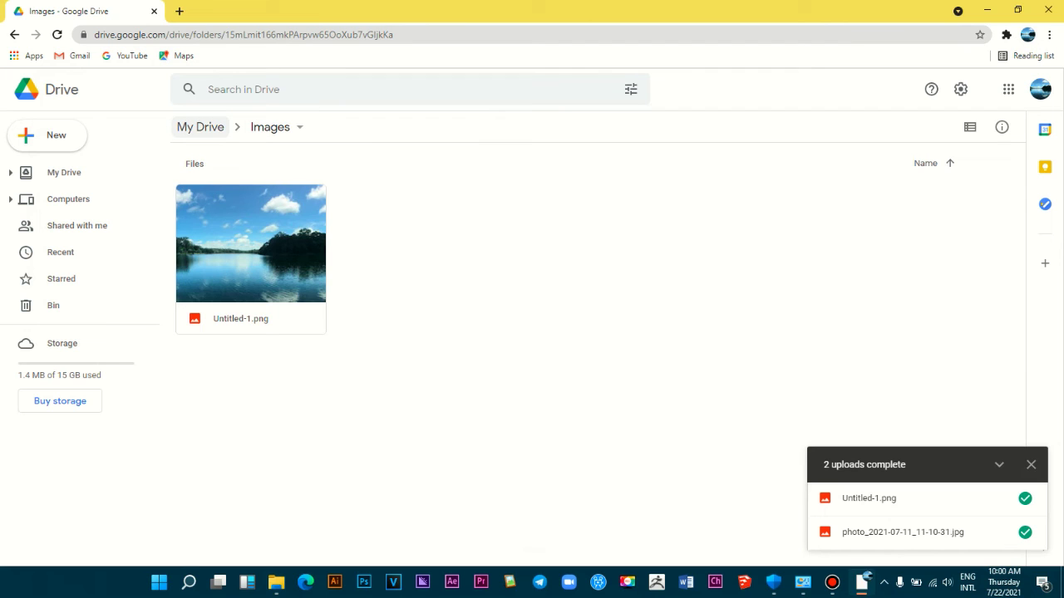
click(199, 127)
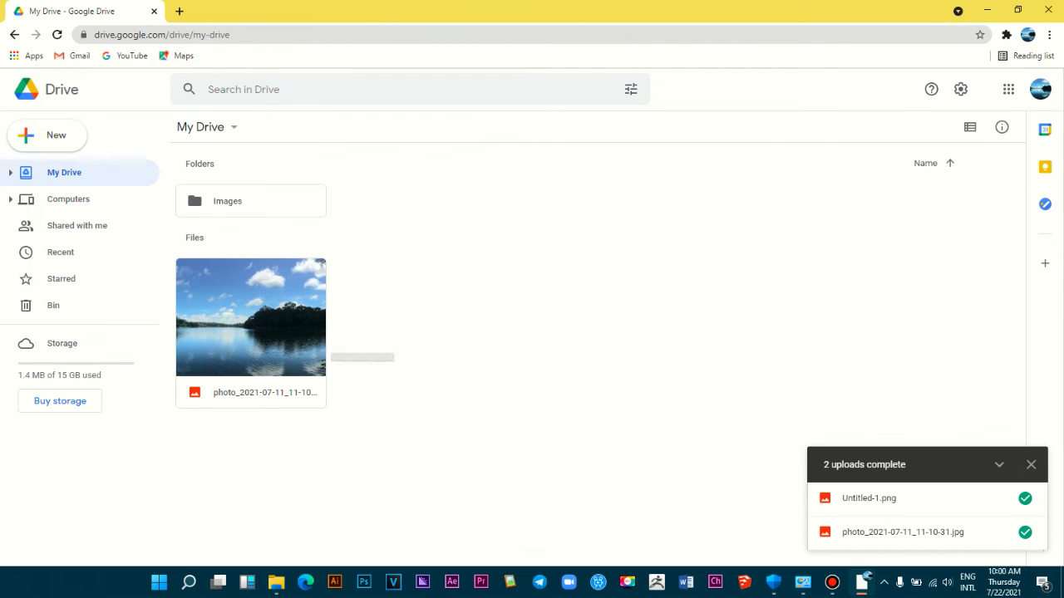
Step: Move photo_2021-07-11_11-10-31.jpg from My Drive into the Images folder using Move to
drag(274, 332, 332, 332)
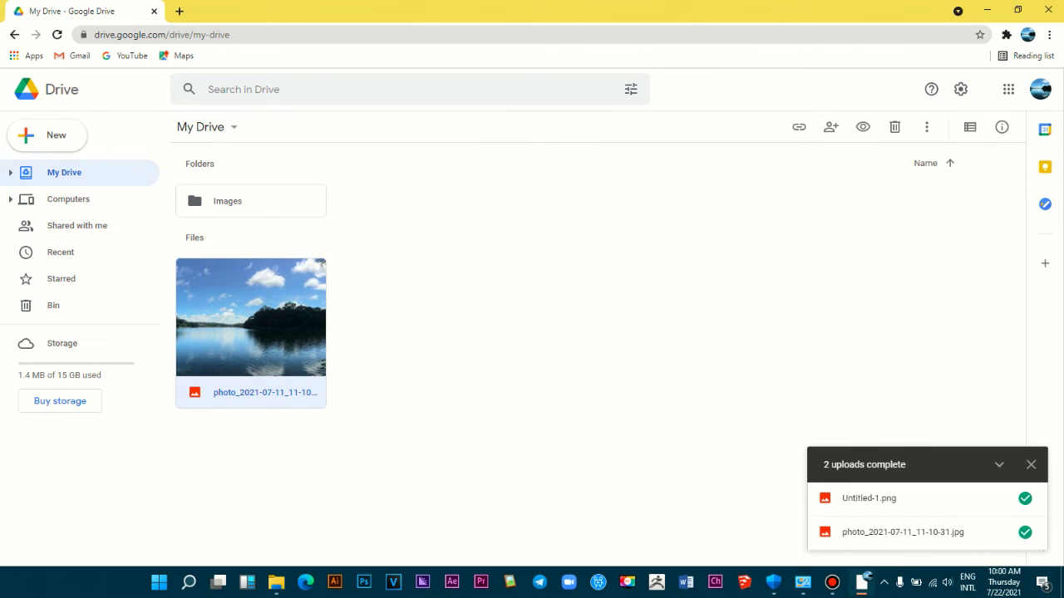
right_click(241, 328)
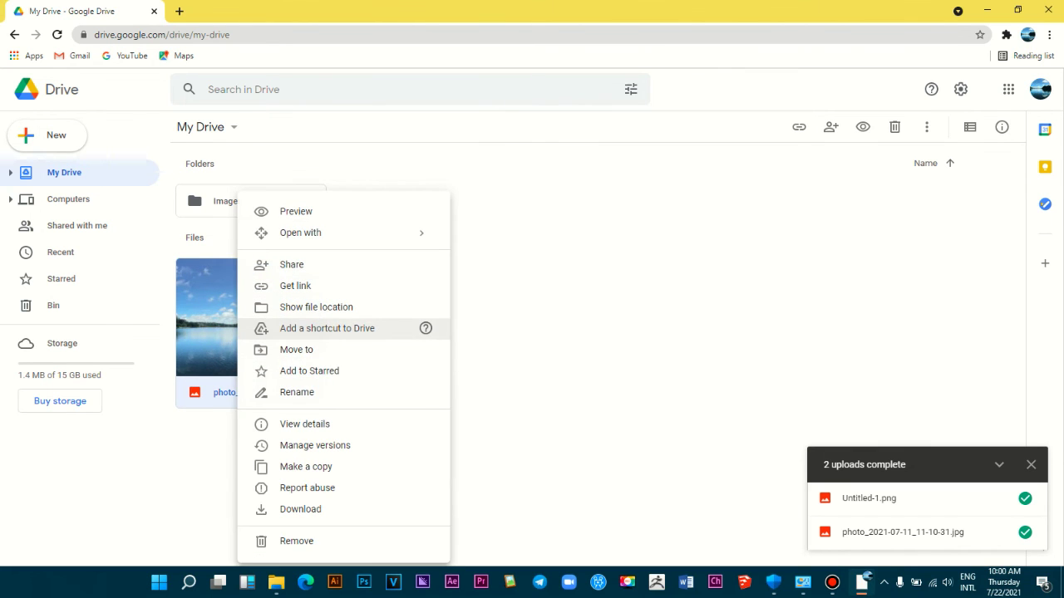
key(Escape)
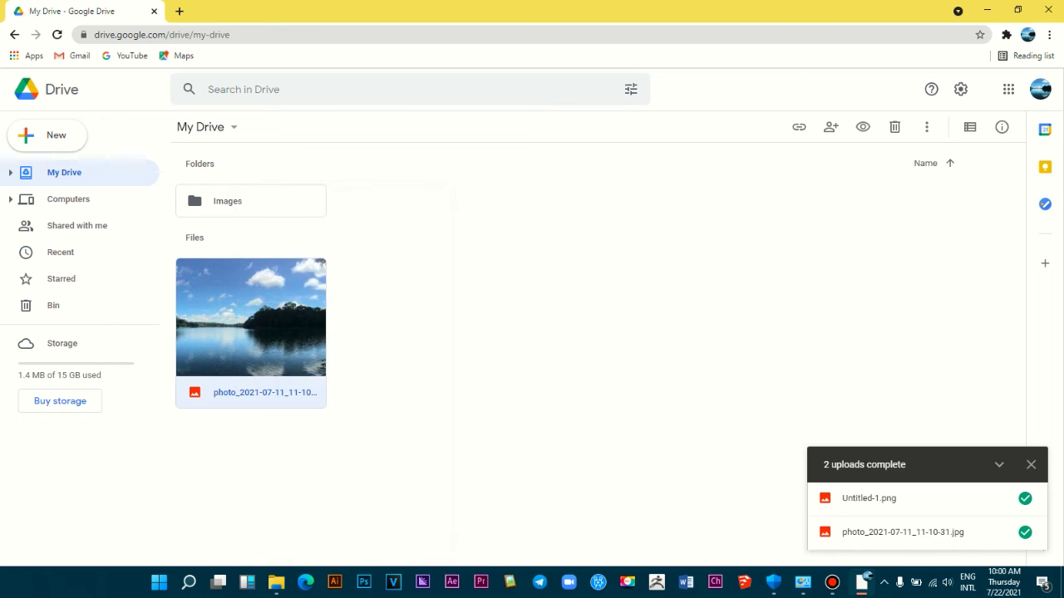
right_click(282, 306)
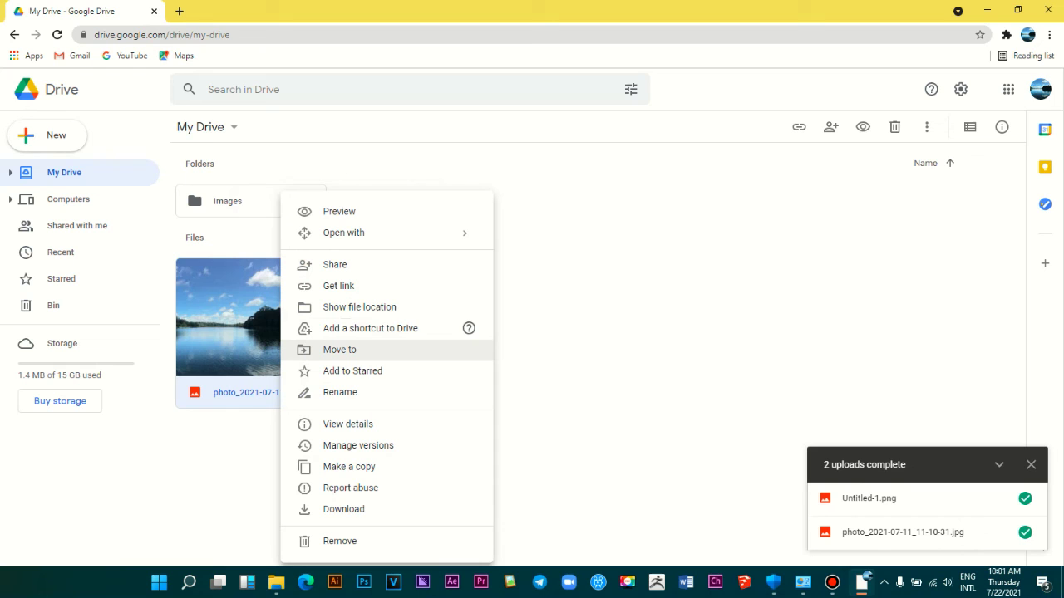
click(349, 350)
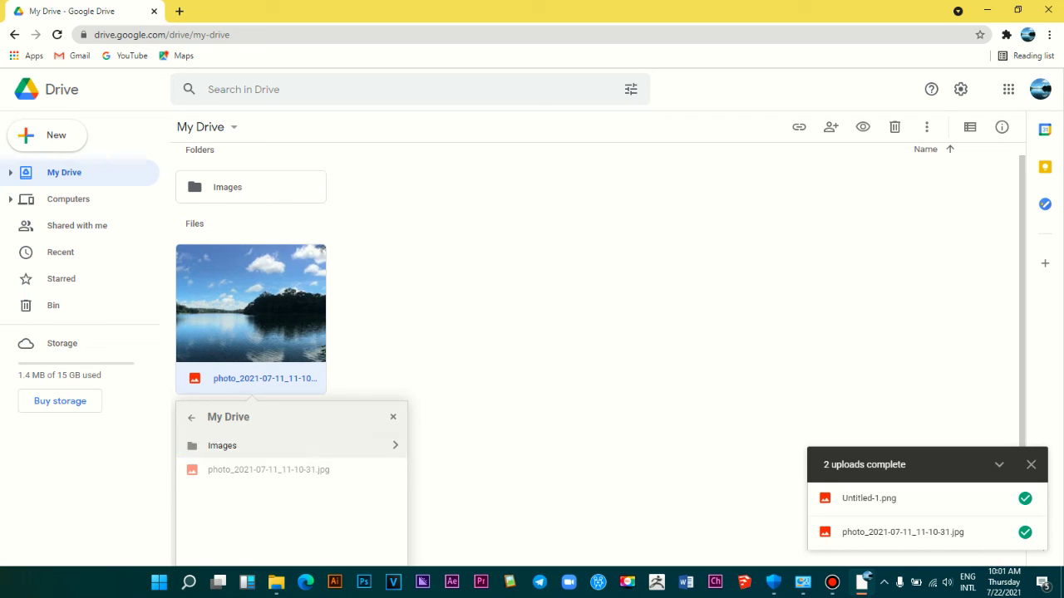
click(395, 445)
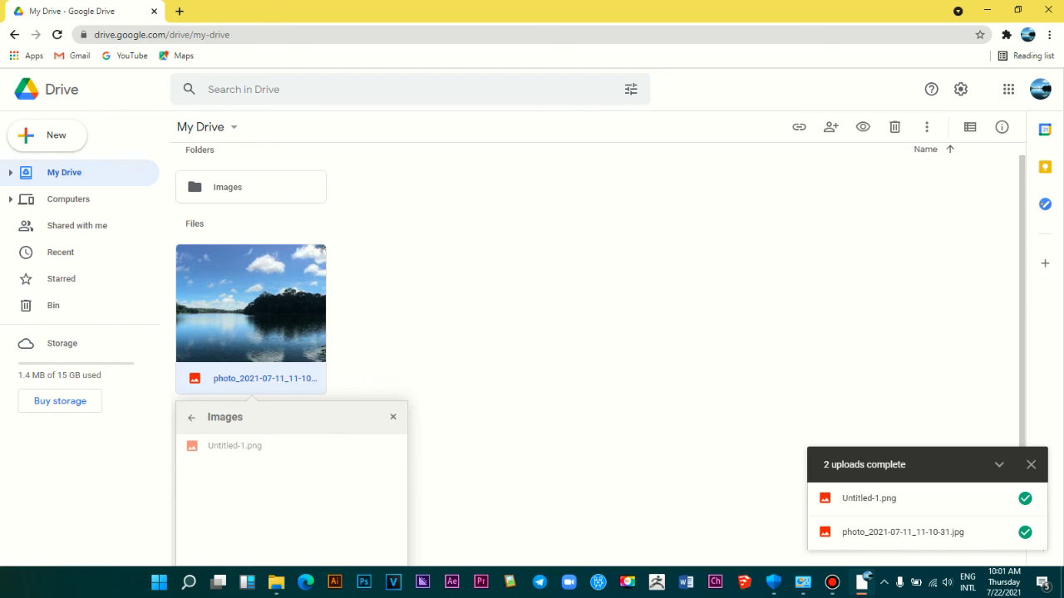
right_click(309, 268)
key(Escape)
scroll(599, 355, down, 1)
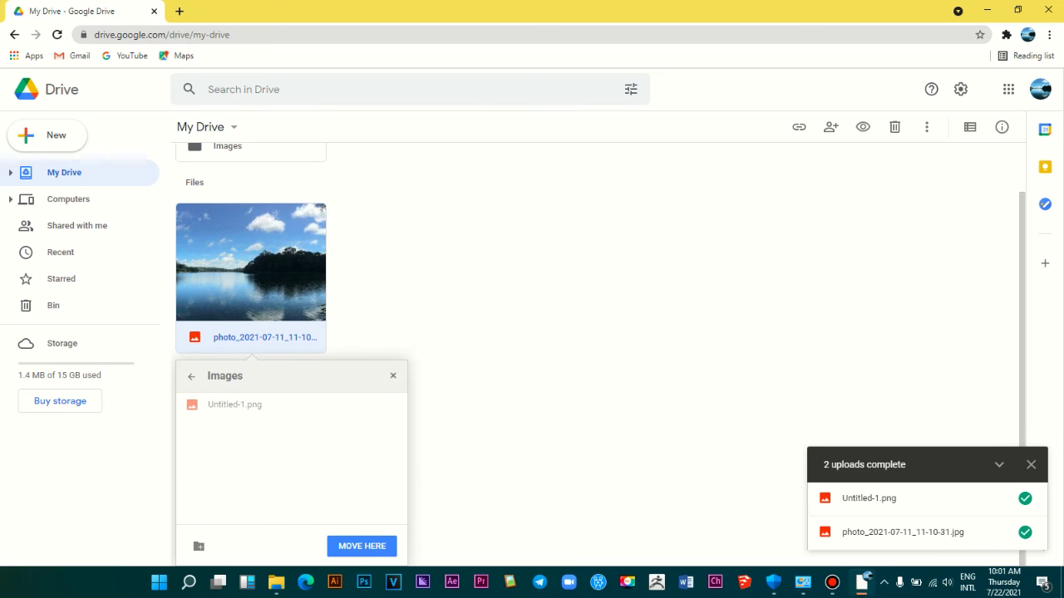
scroll(599, 355, up, 1)
scroll(598, 355, down, 1)
click(362, 546)
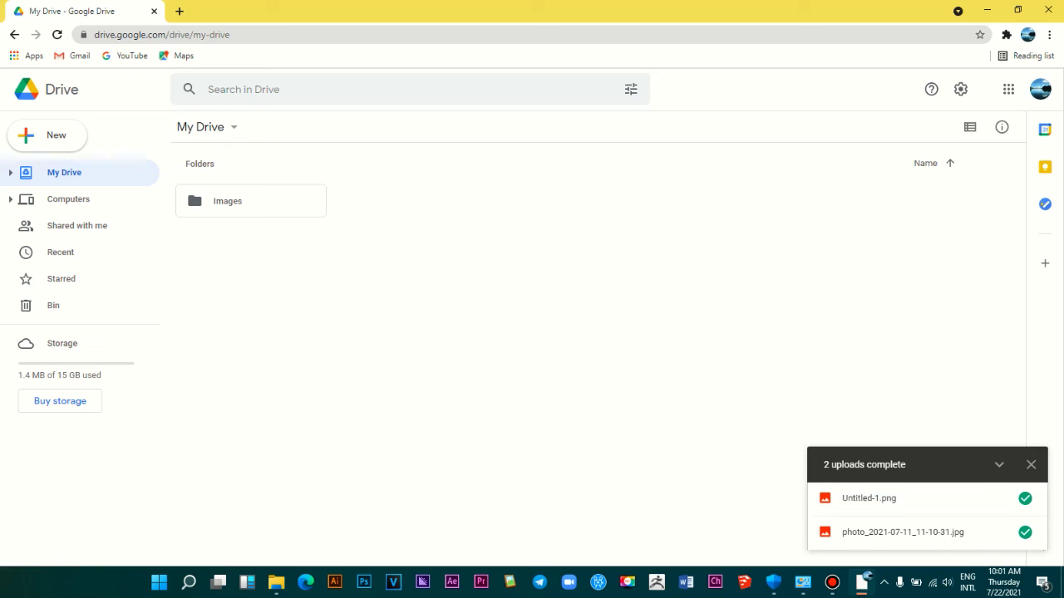
Step: Create a folder named 'Lesson' beside Images in My Drive, then open it
click(203, 127)
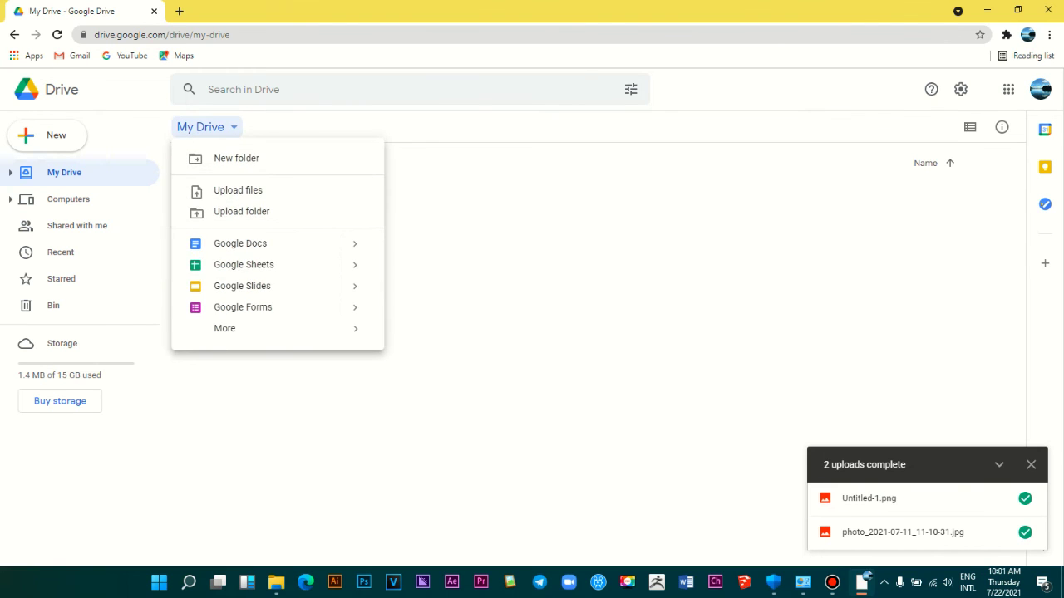
click(204, 126)
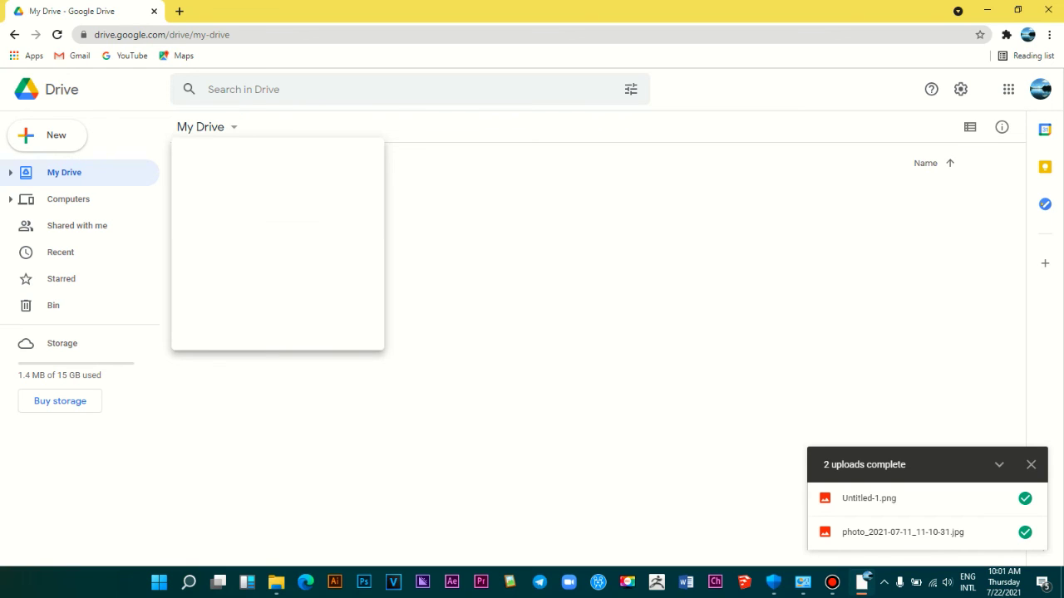
click(203, 126)
key(Escape)
click(203, 126)
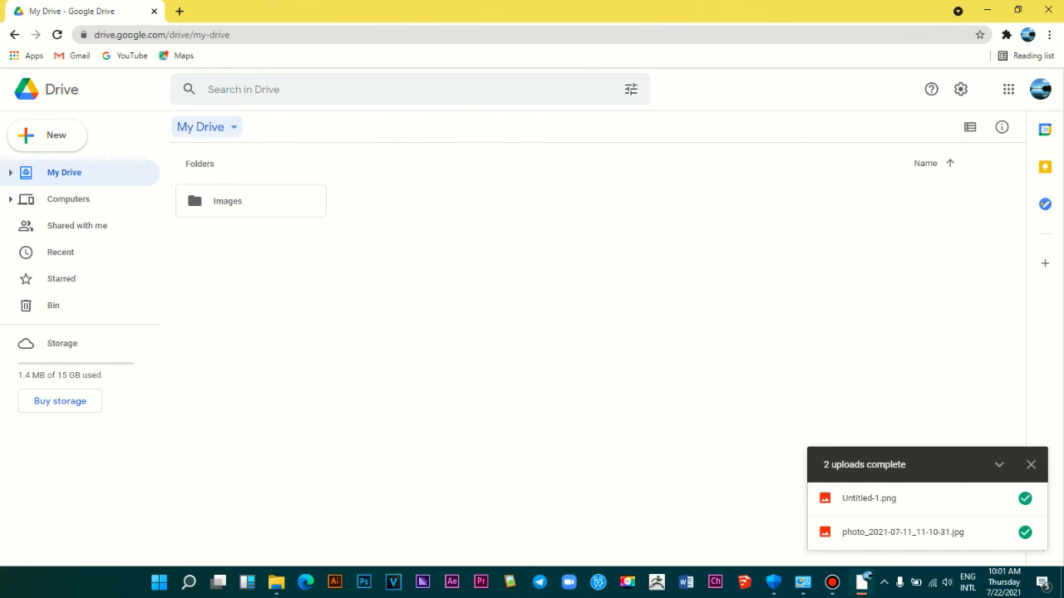
click(207, 158)
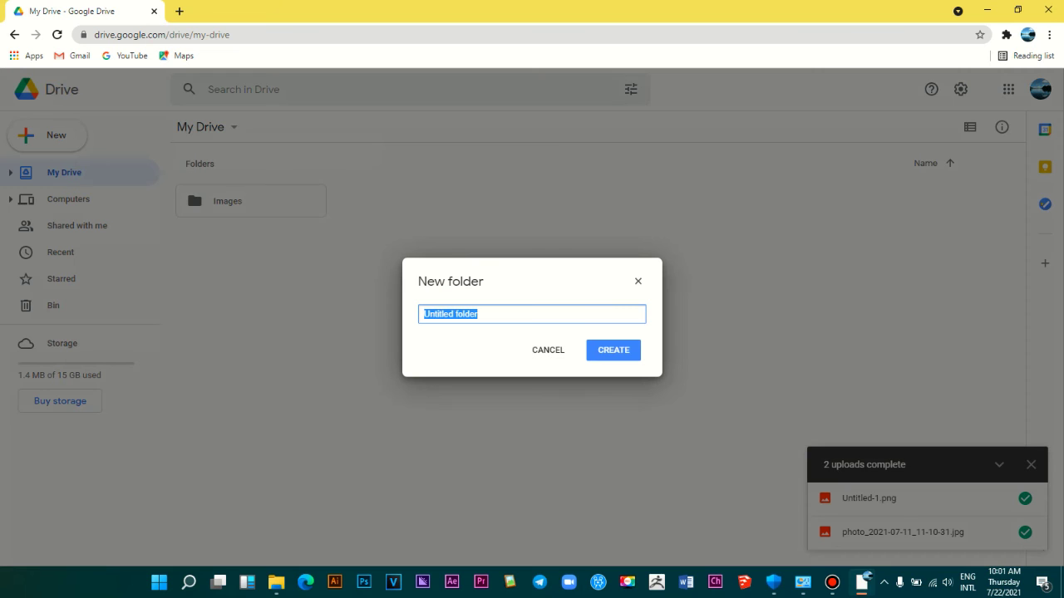
text(Lesson)
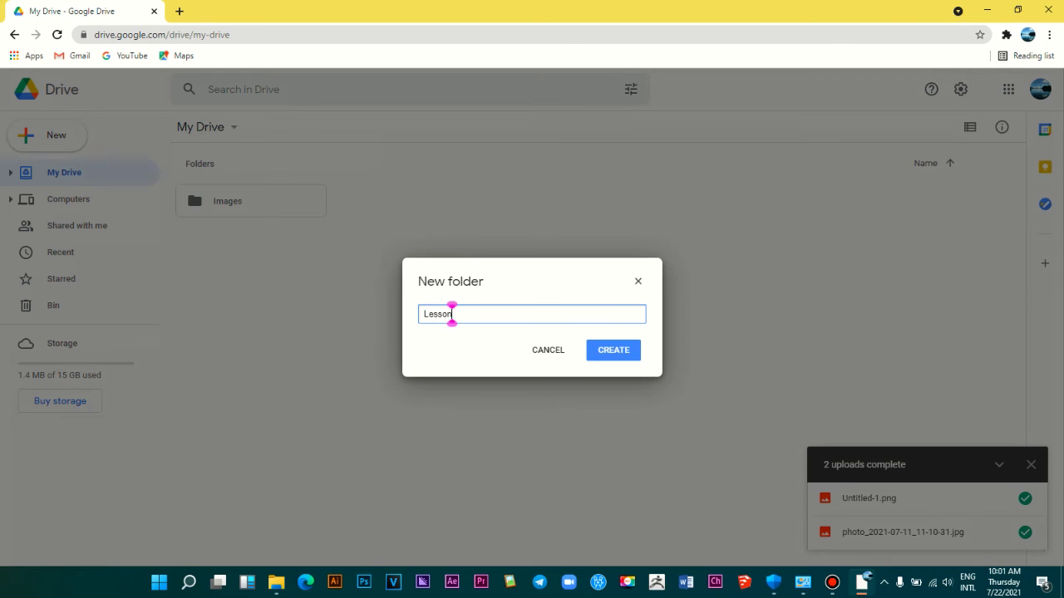
key(Return)
click(477, 225)
click(465, 208)
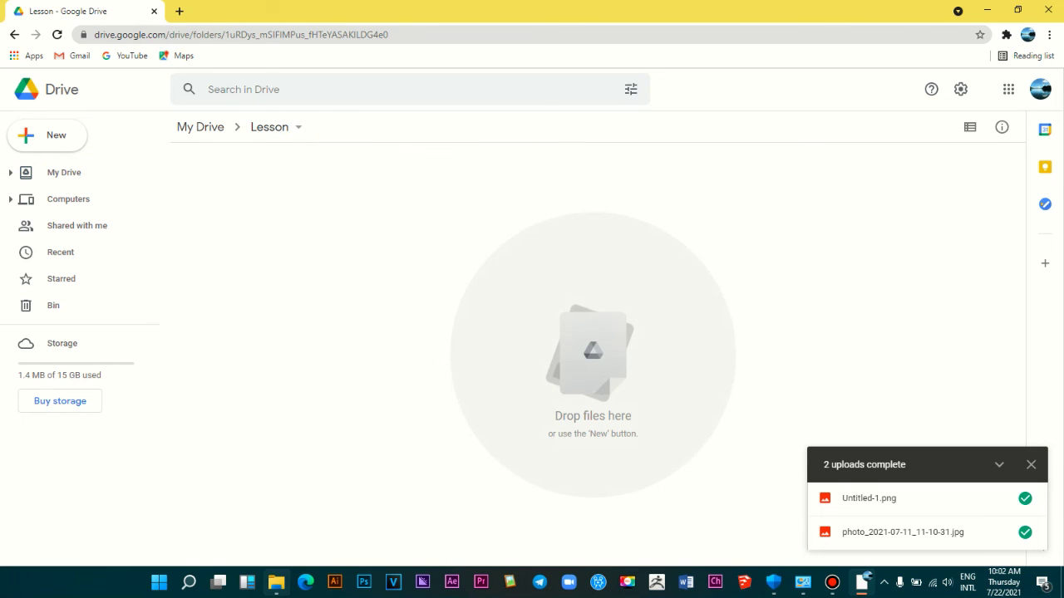
Step: Drag the Word .docx from Explorer's Documents > MEGAsync folder into Drive's Lesson folder
click(276, 582)
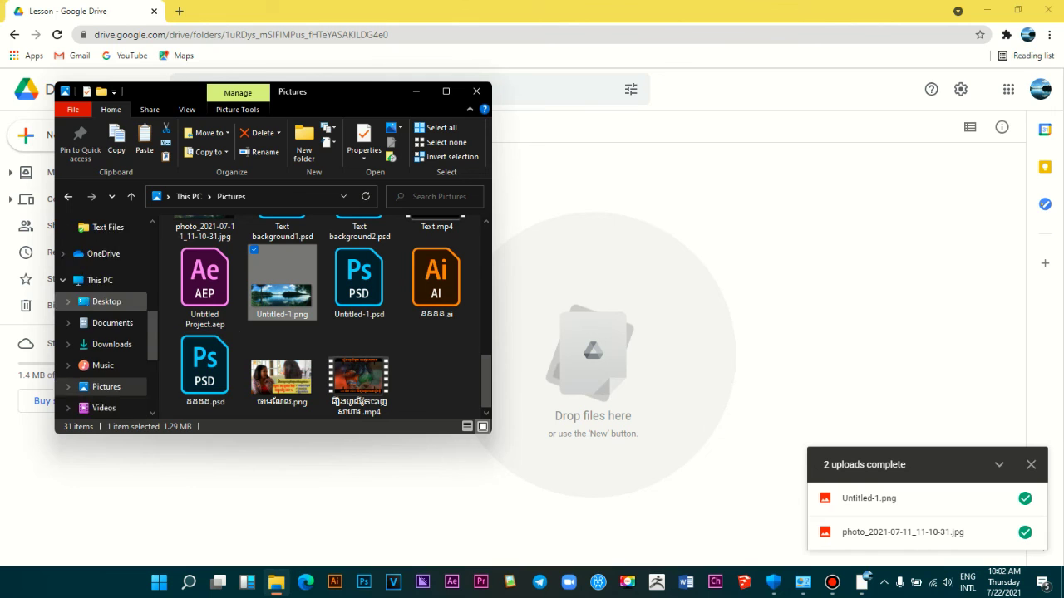
click(112, 301)
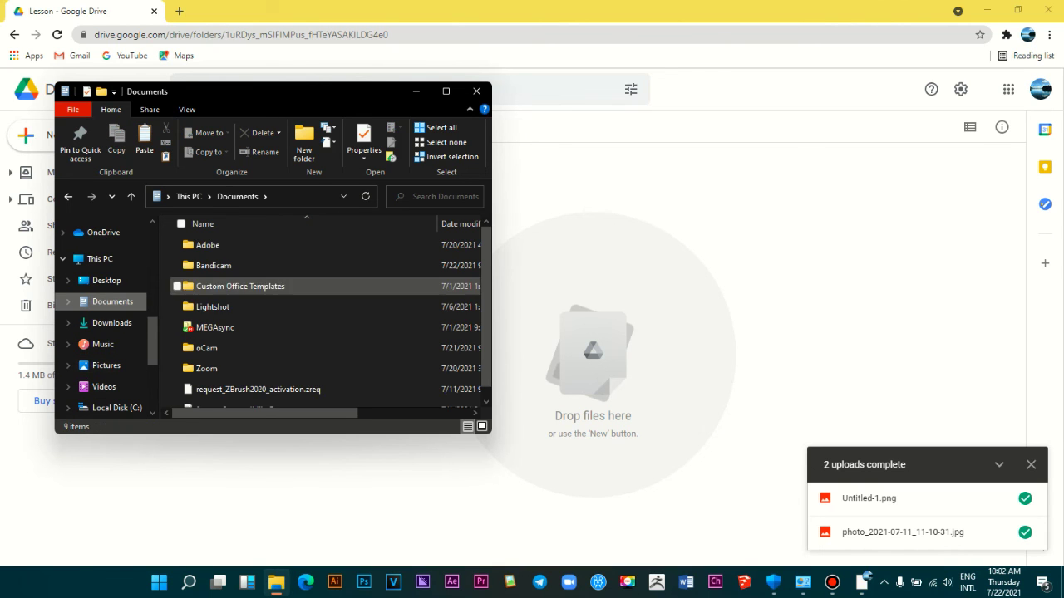
scroll(249, 308, down, 1)
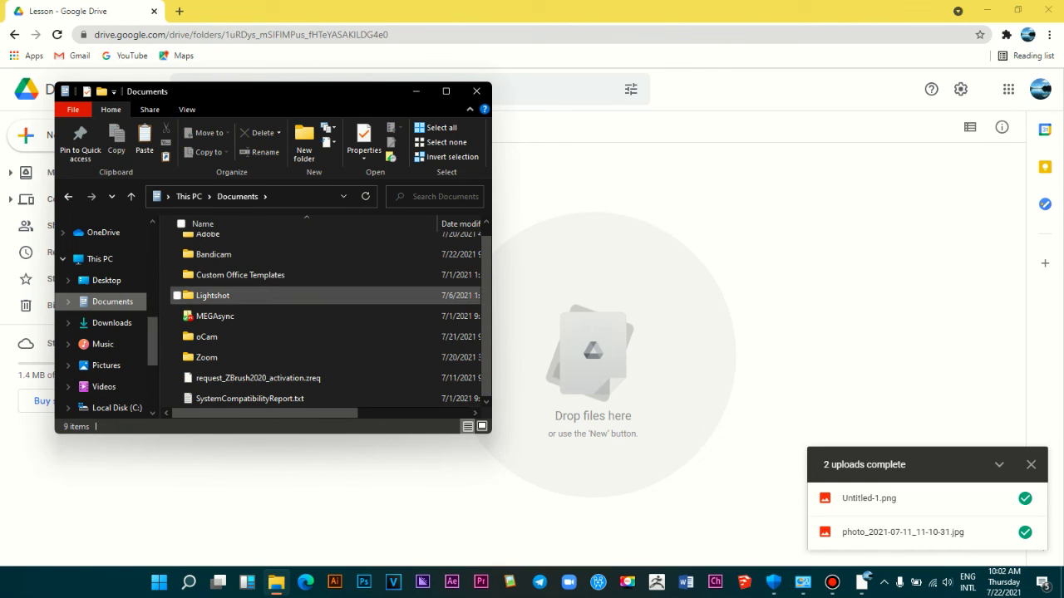
scroll(208, 299, up, 1)
double_click(214, 324)
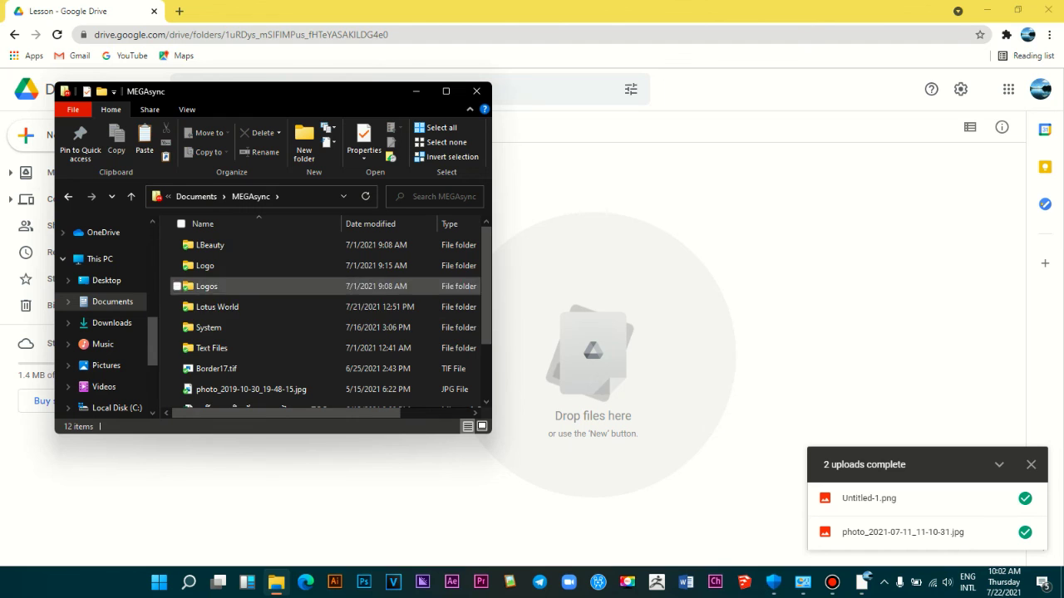
scroll(250, 349, down, 2)
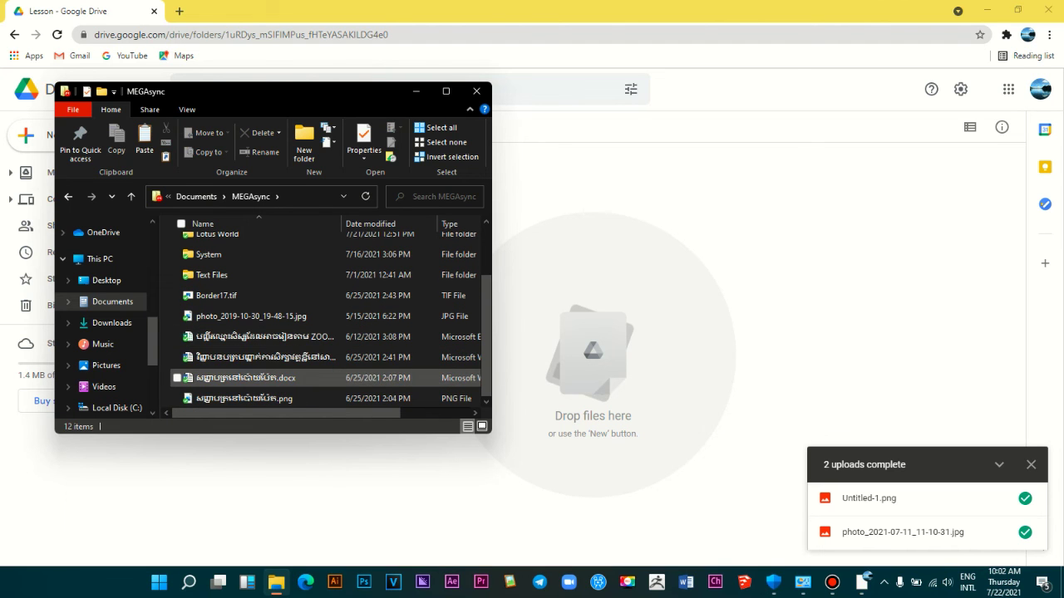
click(245, 377)
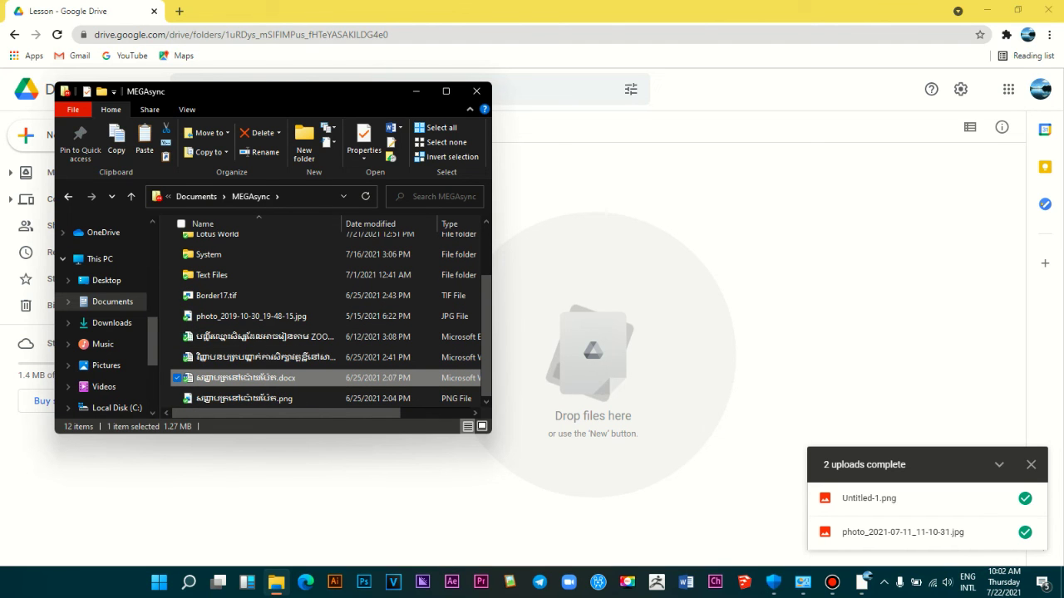
drag(245, 377, 654, 436)
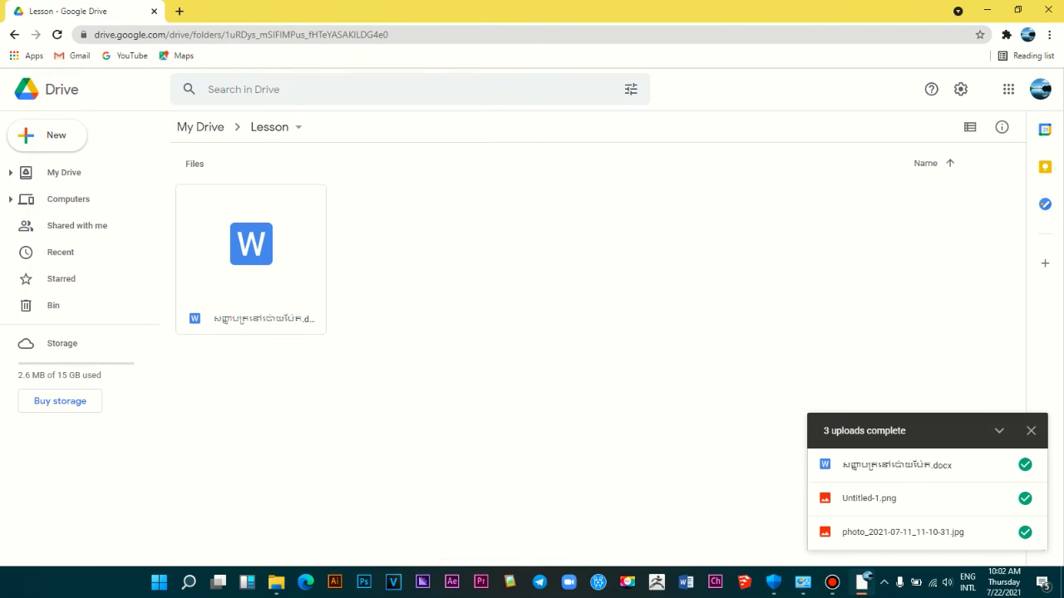
Step: Return to My Drive and select both the Images and Lesson folders
click(201, 126)
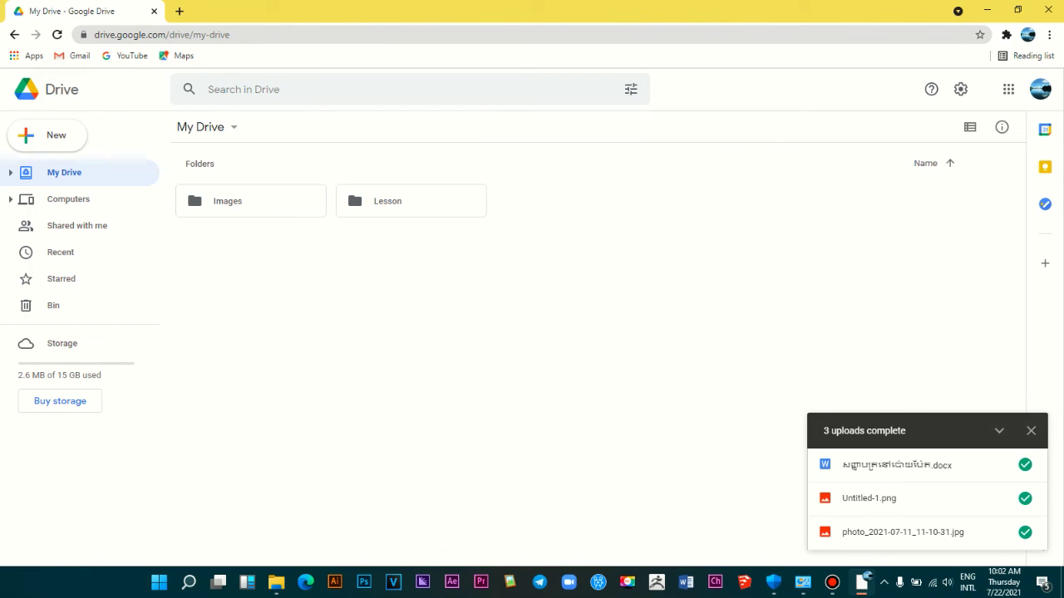
key(ctrl+a)
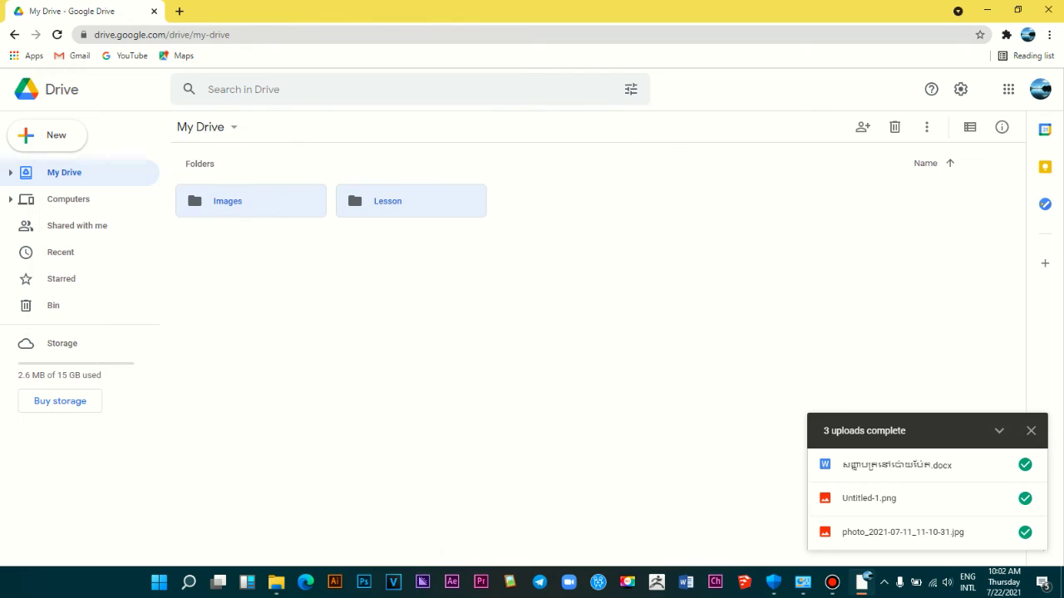
click(832, 582)
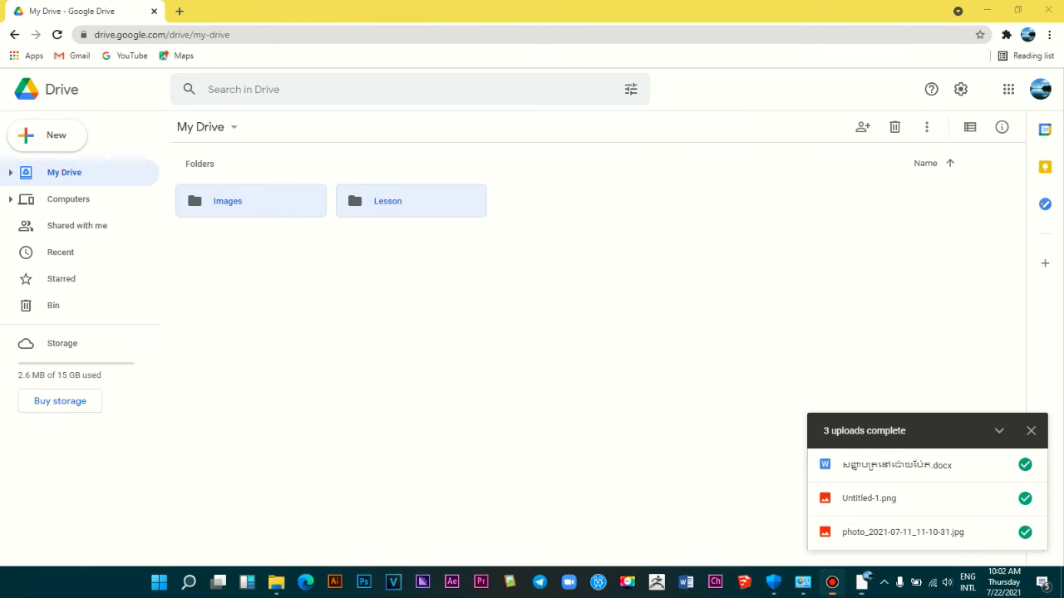